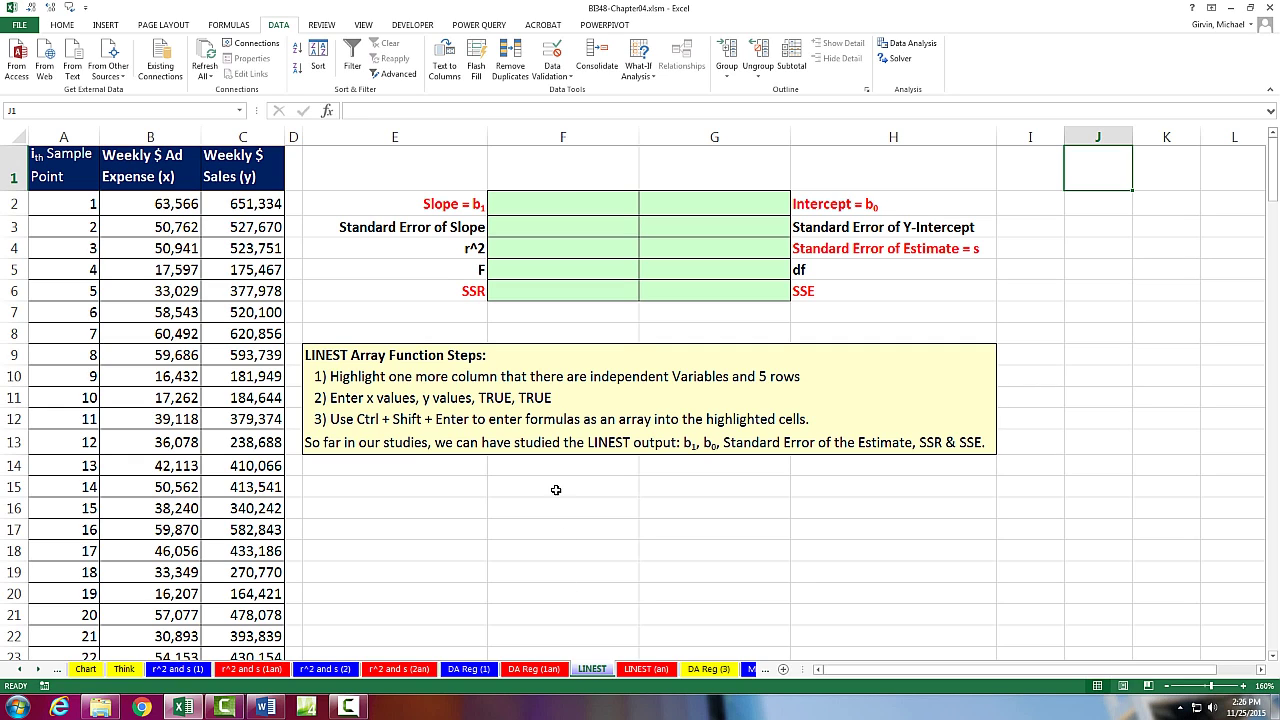
- Select cell F2 next to the Slope = b1 label on the LINEST sheet
left_click(521, 205)
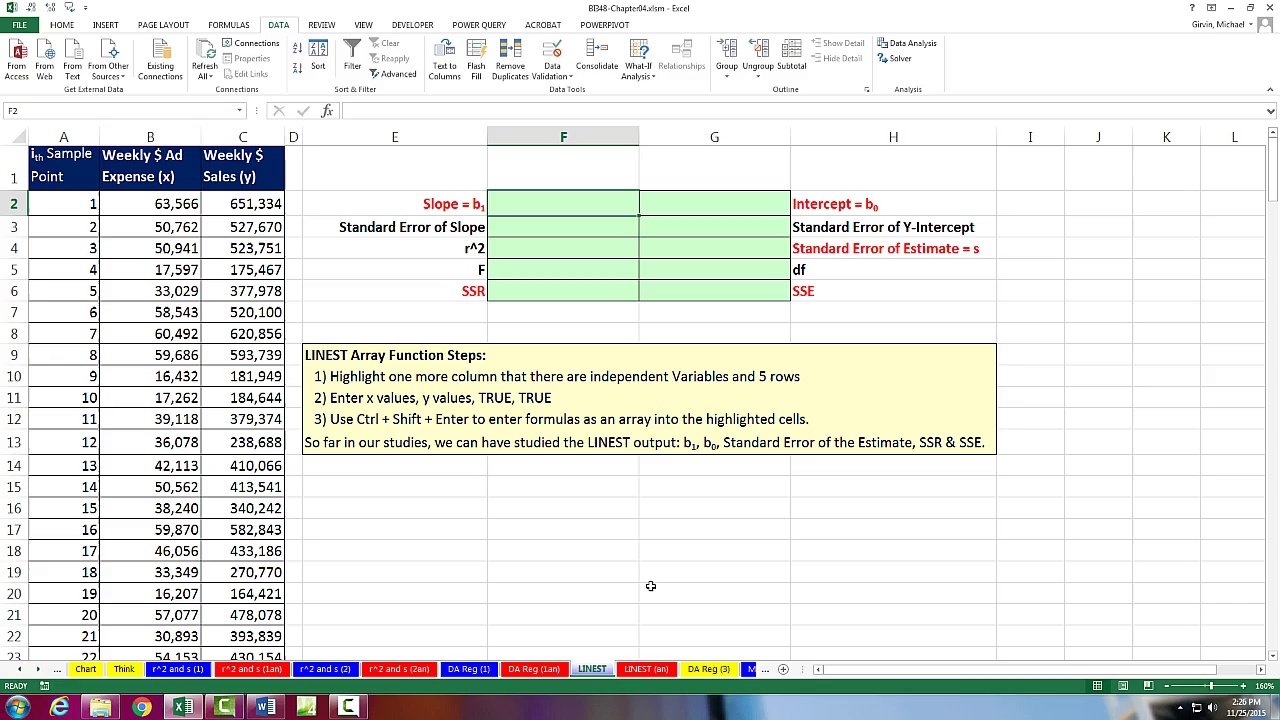
type("=li")
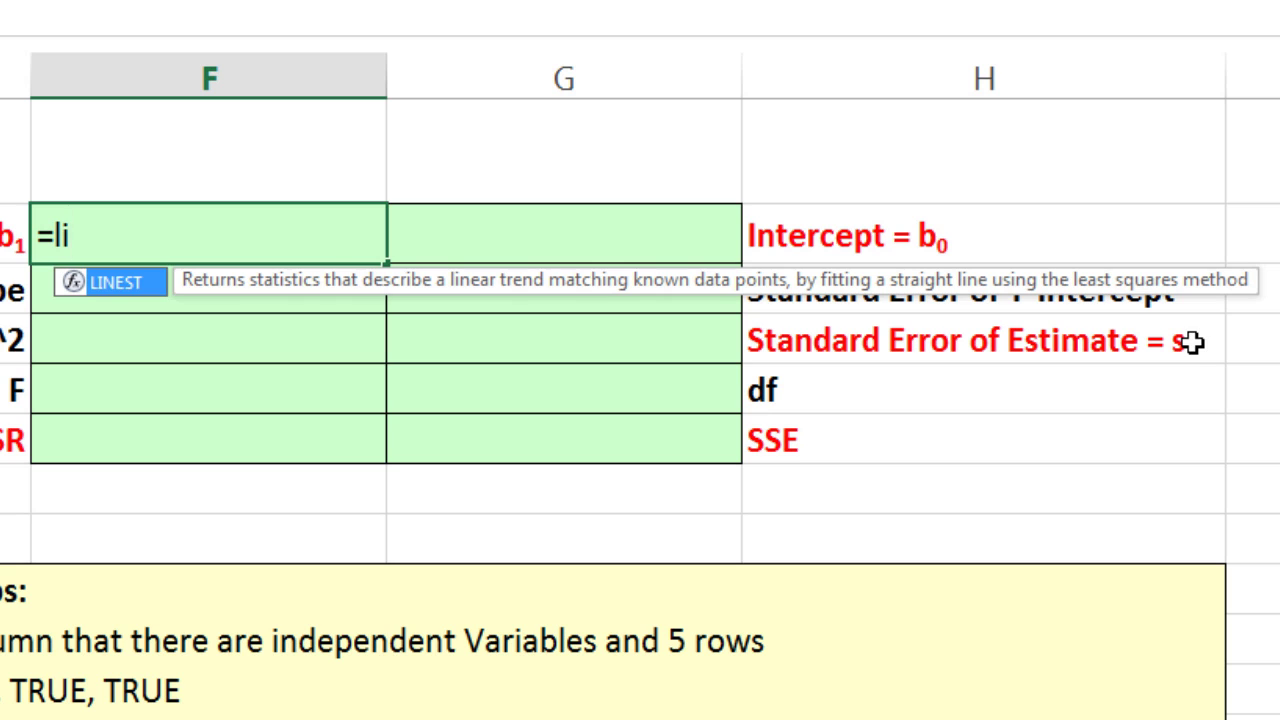
key("Escape")
key("Escape")
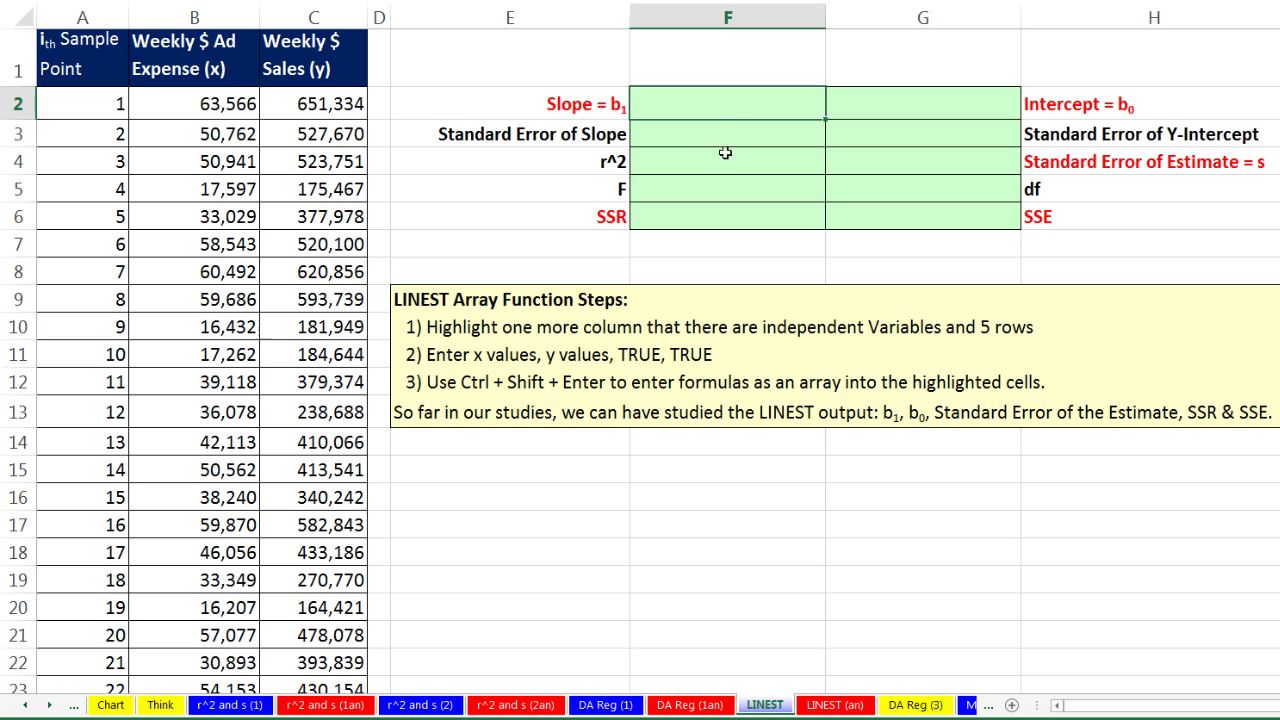
- Select the two-column, five-row output range F2:G6
left_click_drag(694, 109, 878, 214)
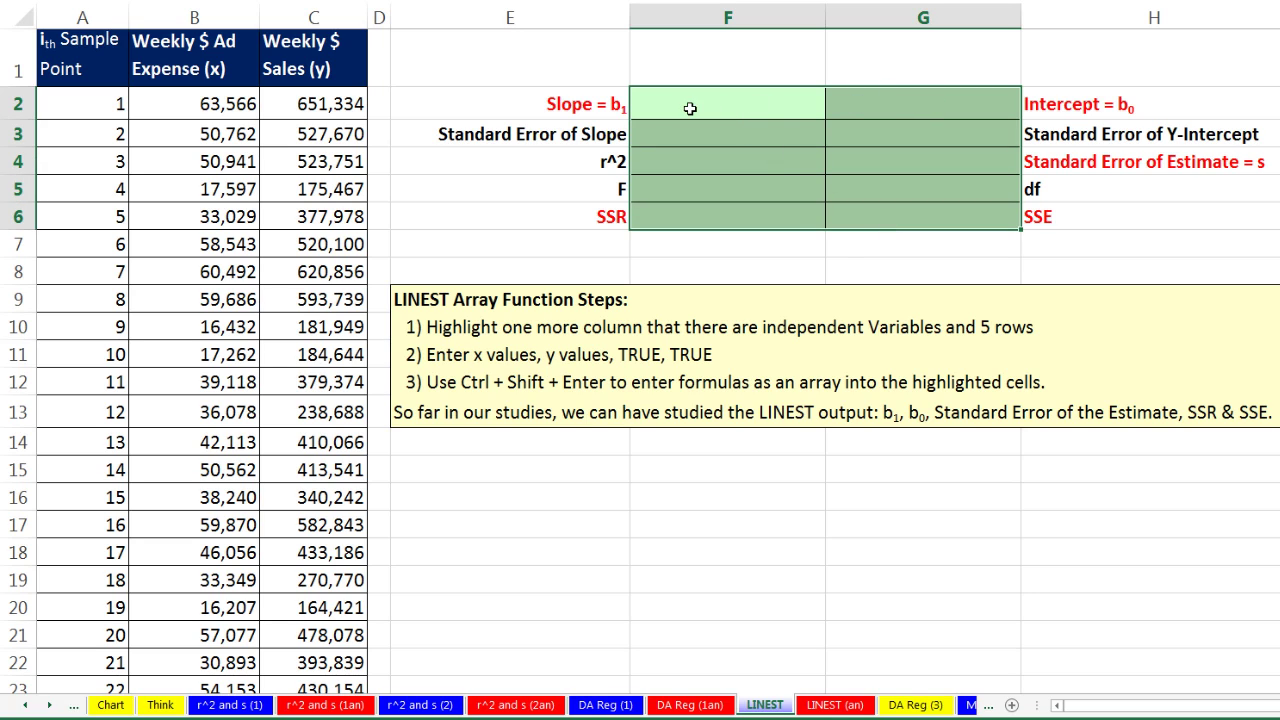
left_click_drag(682, 104, 837, 98)
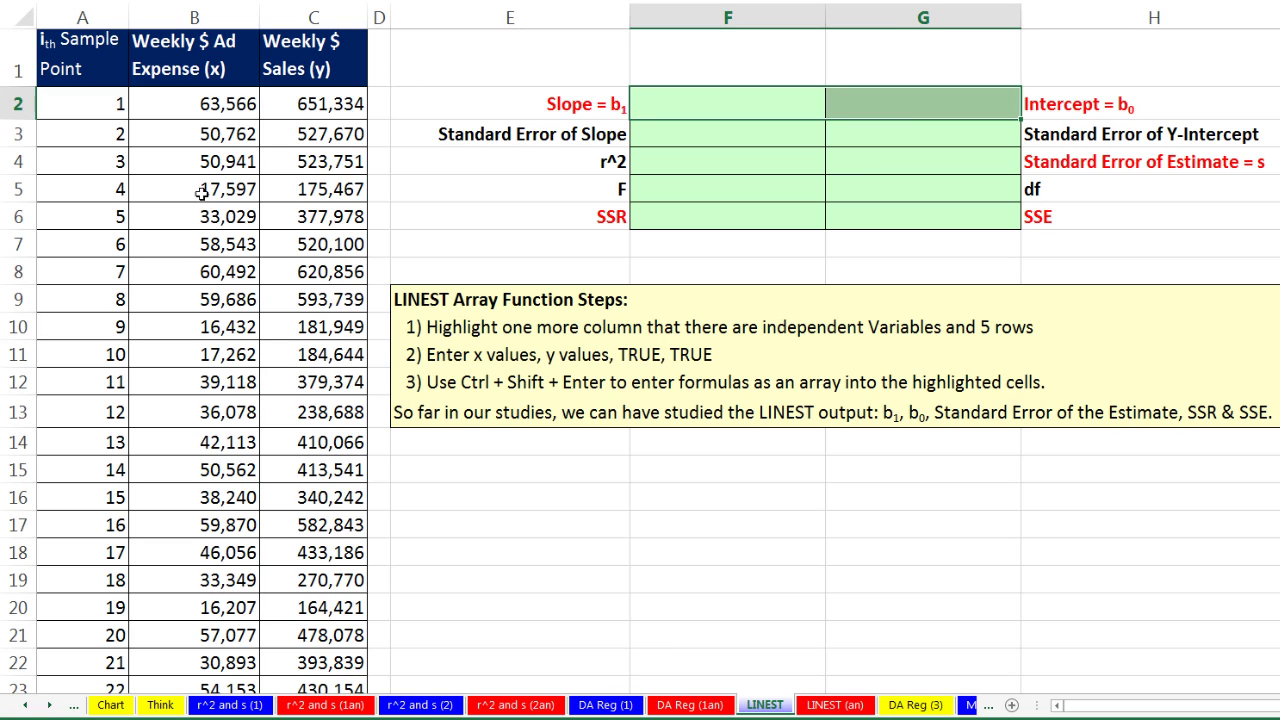
left_click(677, 109)
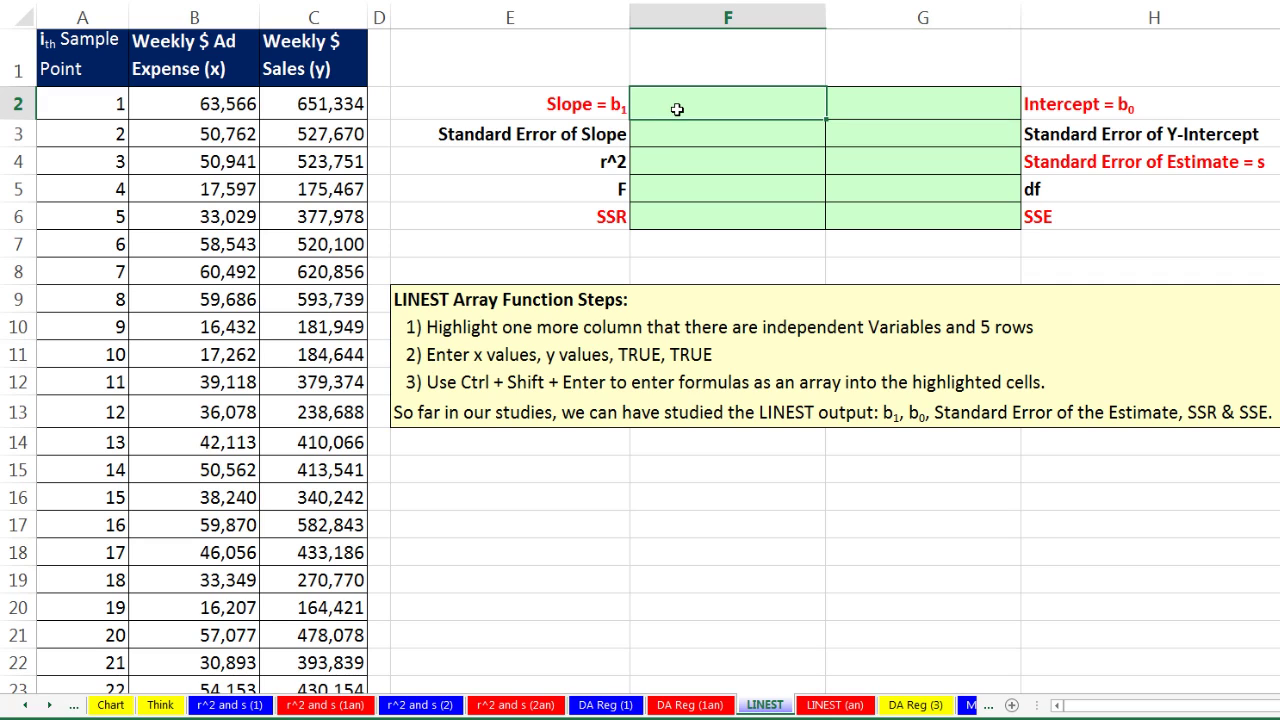
left_click(890, 107, "shift")
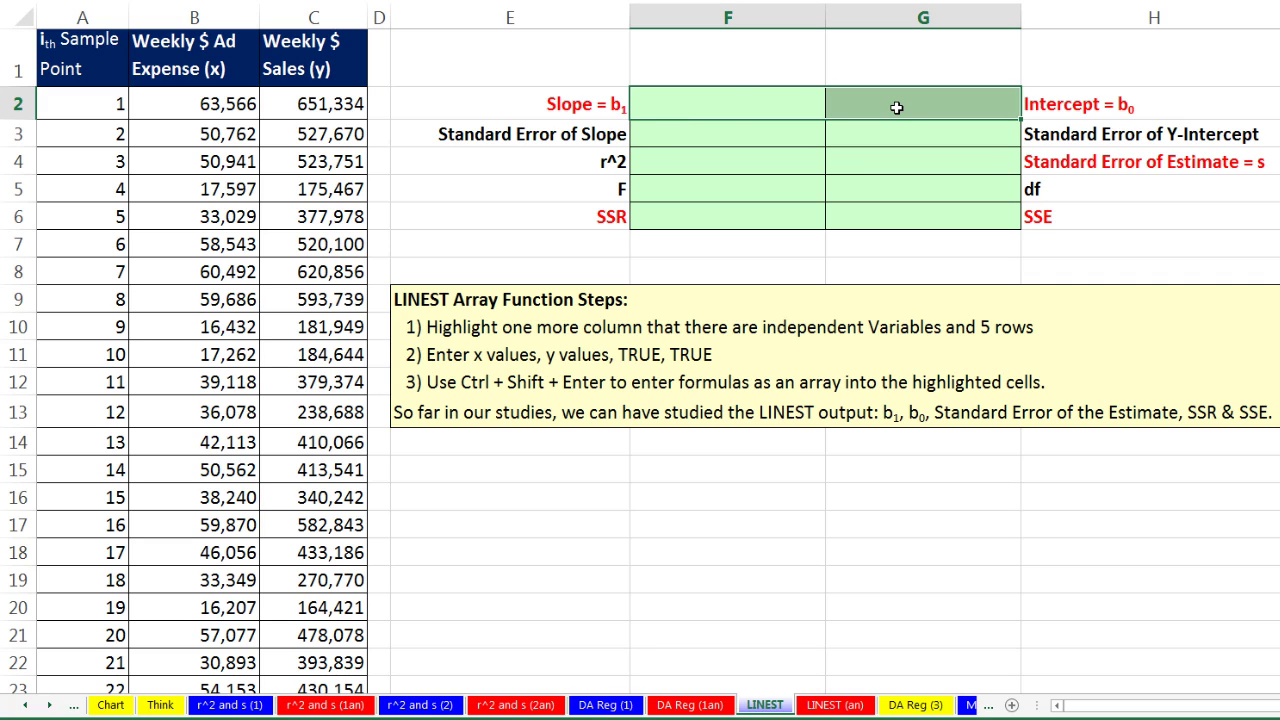
key("shift+Down")
key("shift+Down")
key("shift+Down")
key("shift+Down")
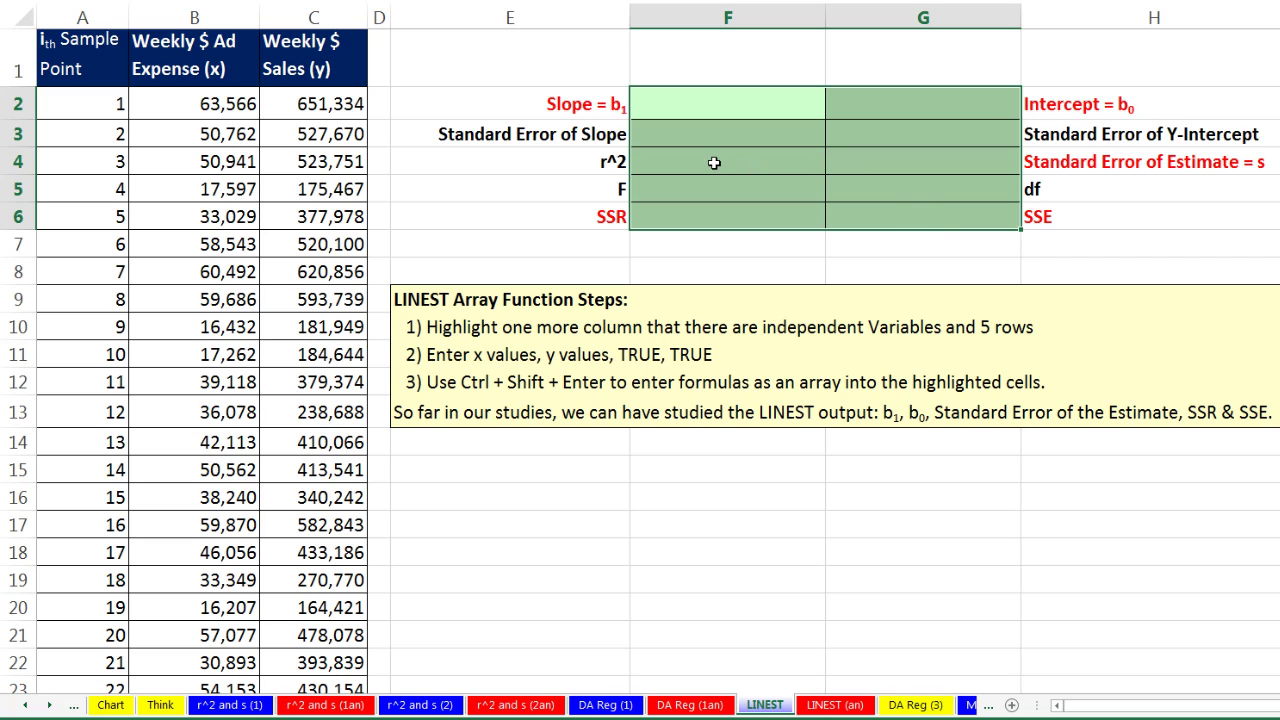
- Start =LINEST in F2 with sales C2:C191 as the y values
type("li")
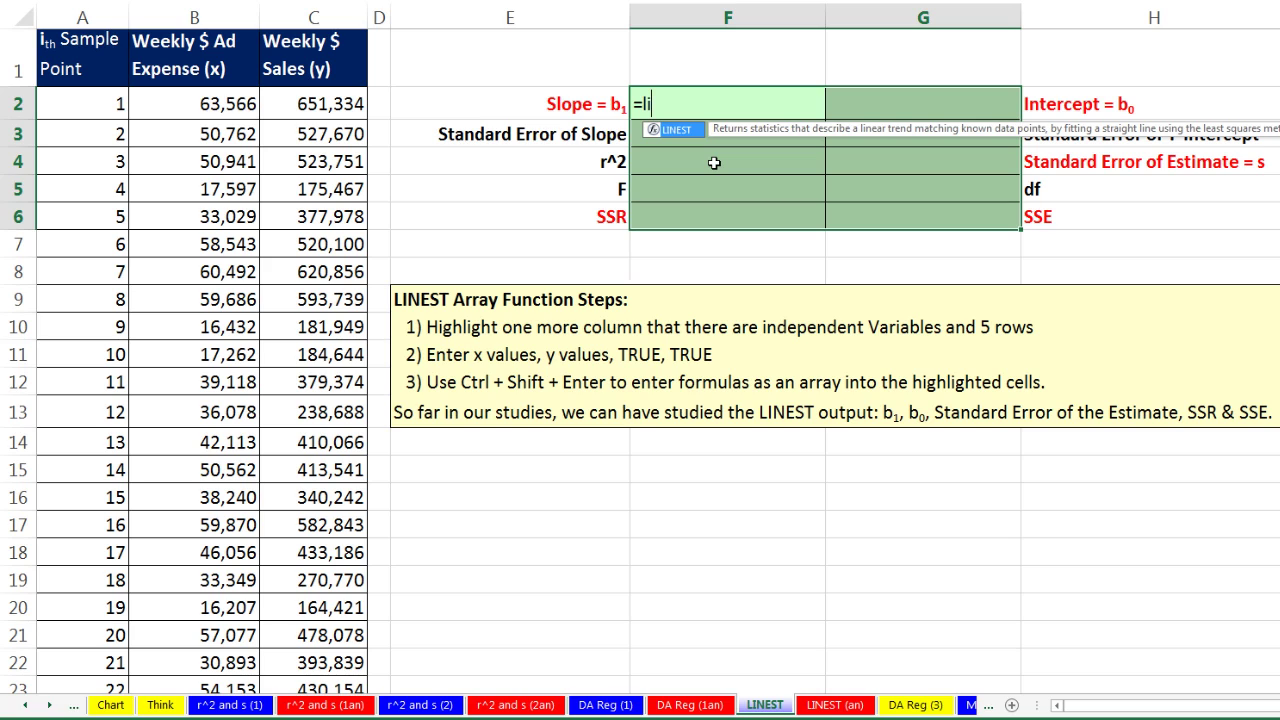
key("Tab")
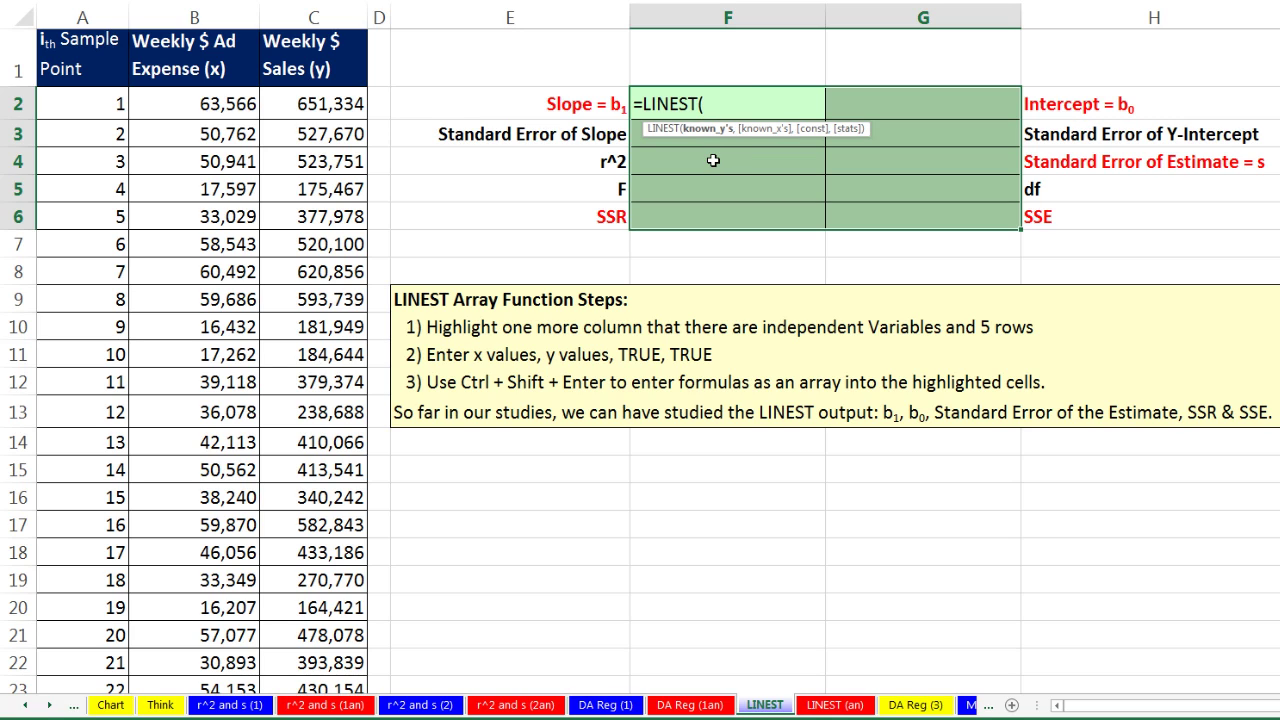
left_click(313, 103)
key("ctrl+shift+Down")
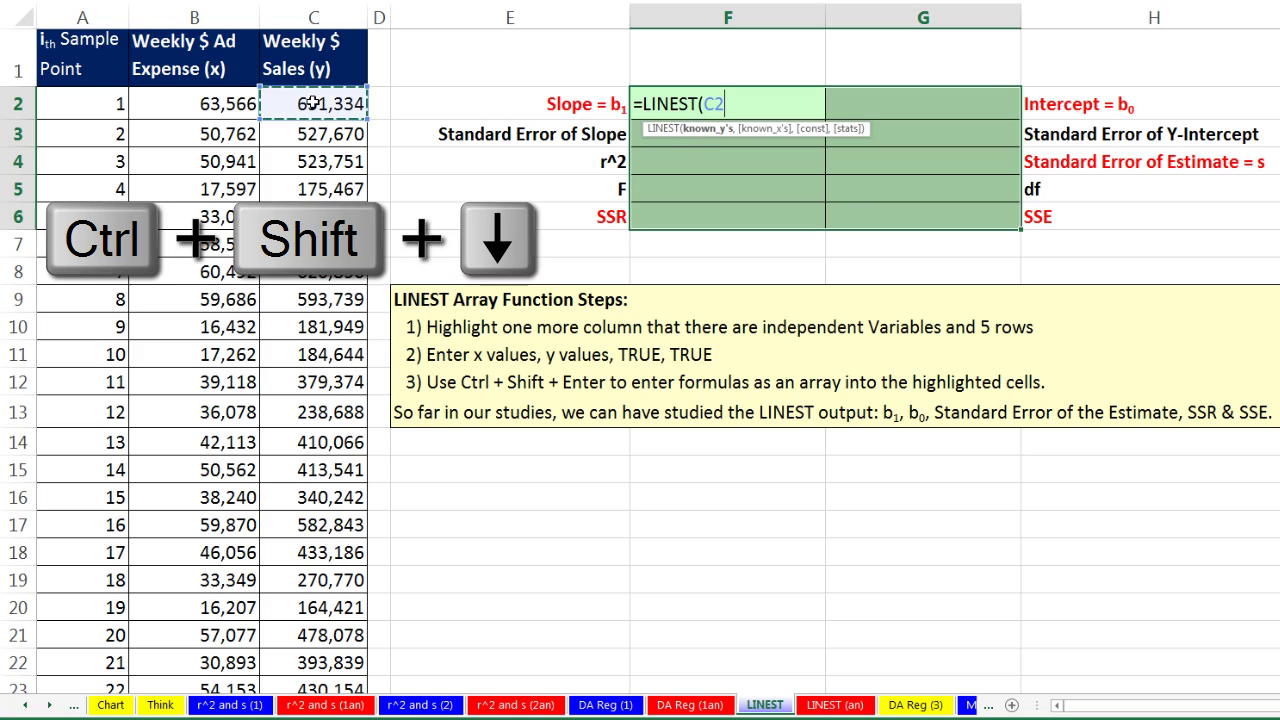
key("ctrl+BackSpace")
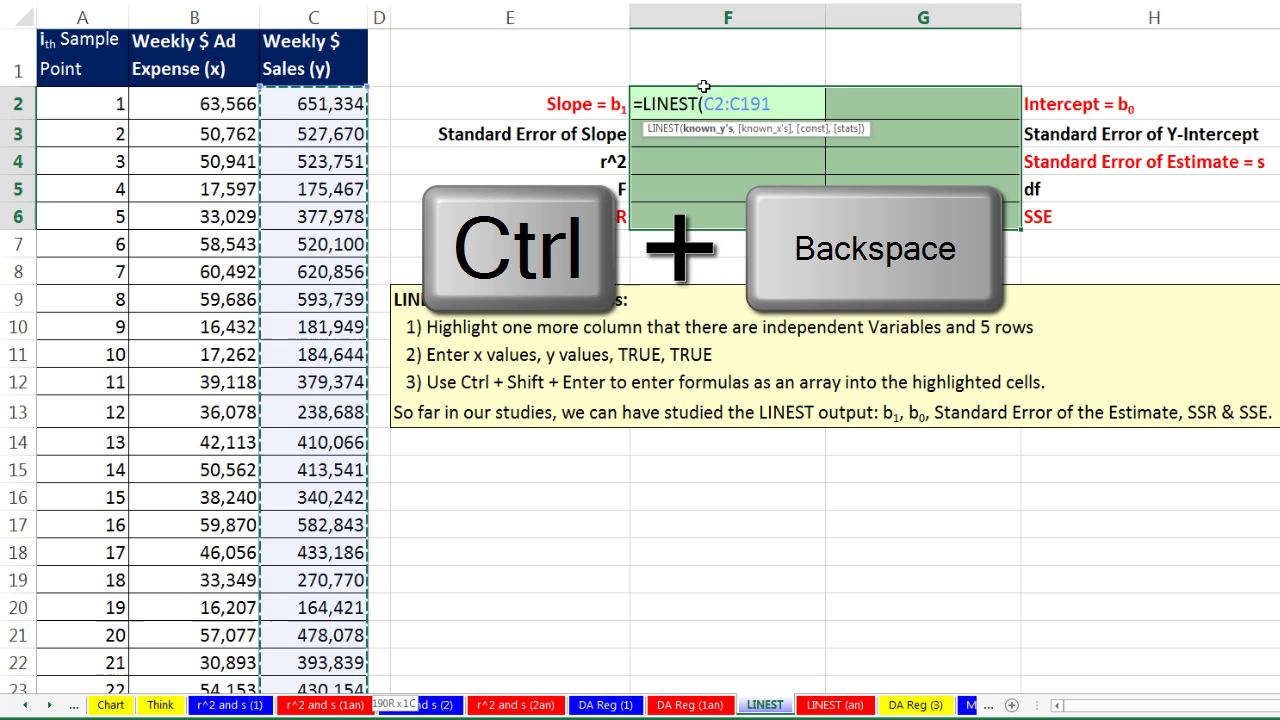
- Add ad expense B2:B191 as the x values of the LINEST formula
type(",")
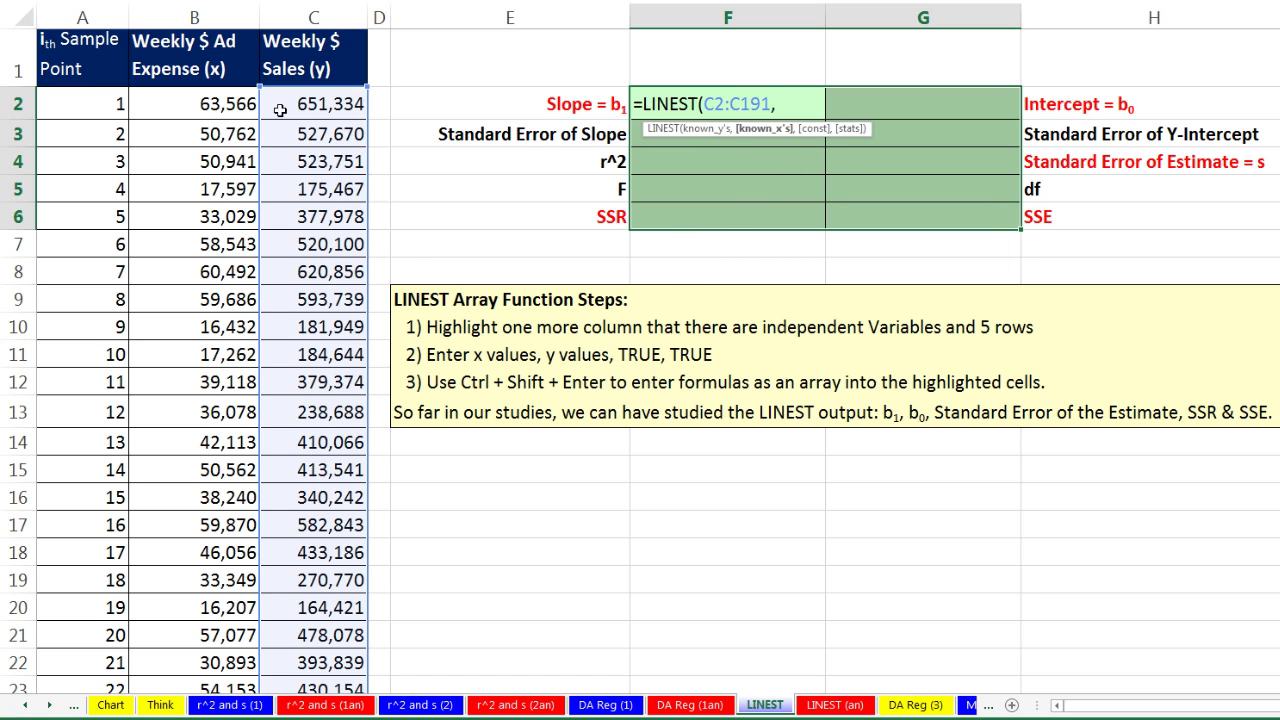
left_click(210, 104)
key("ctrl+shift+Down")
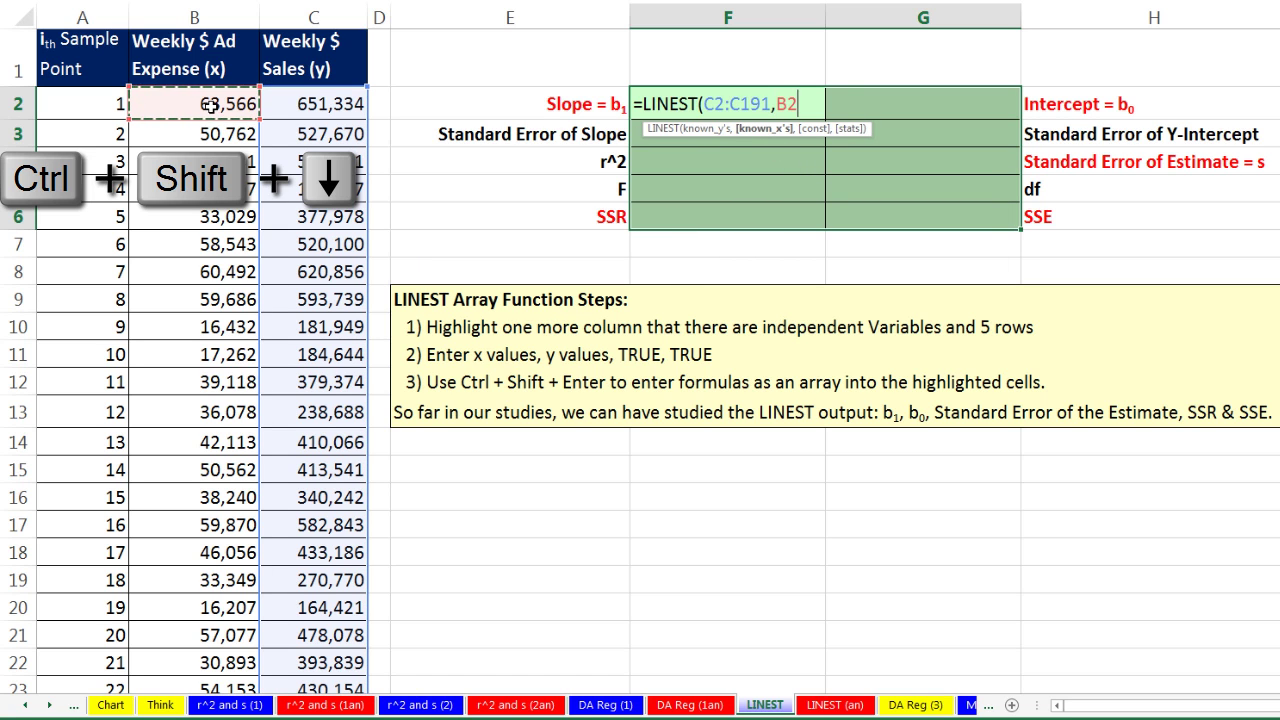
key("ctrl+BackSpace")
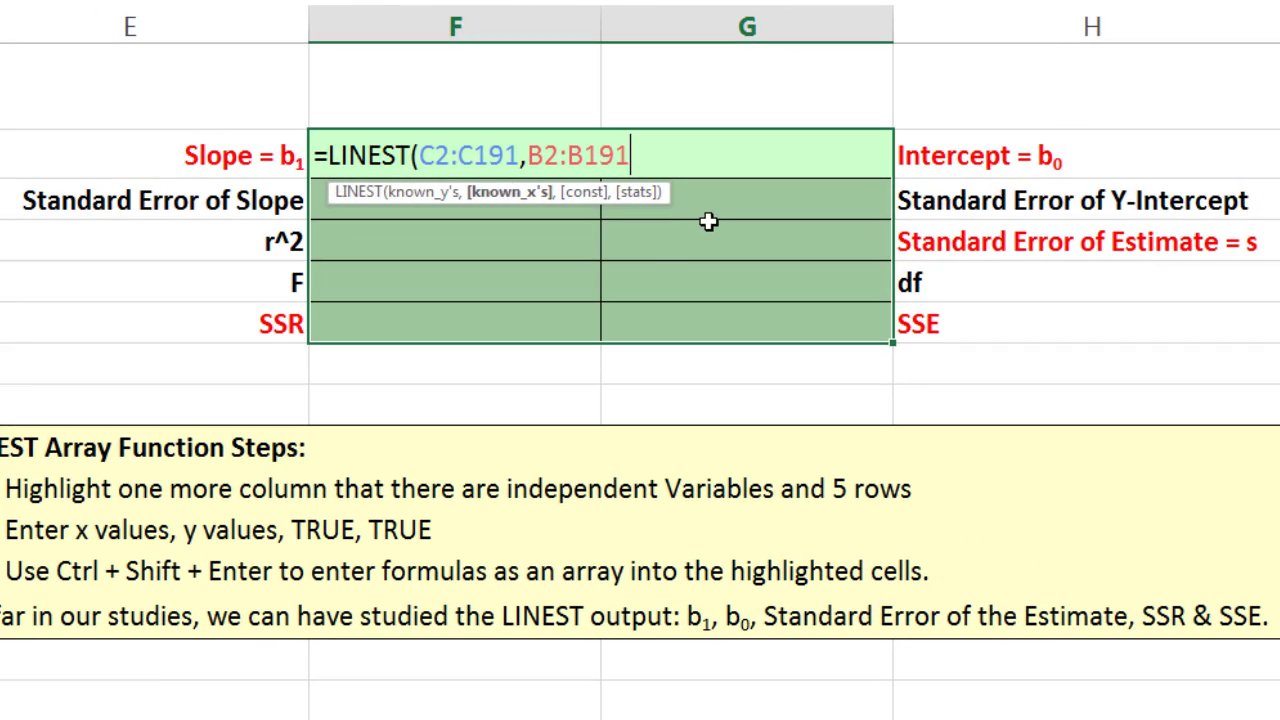
type(",")
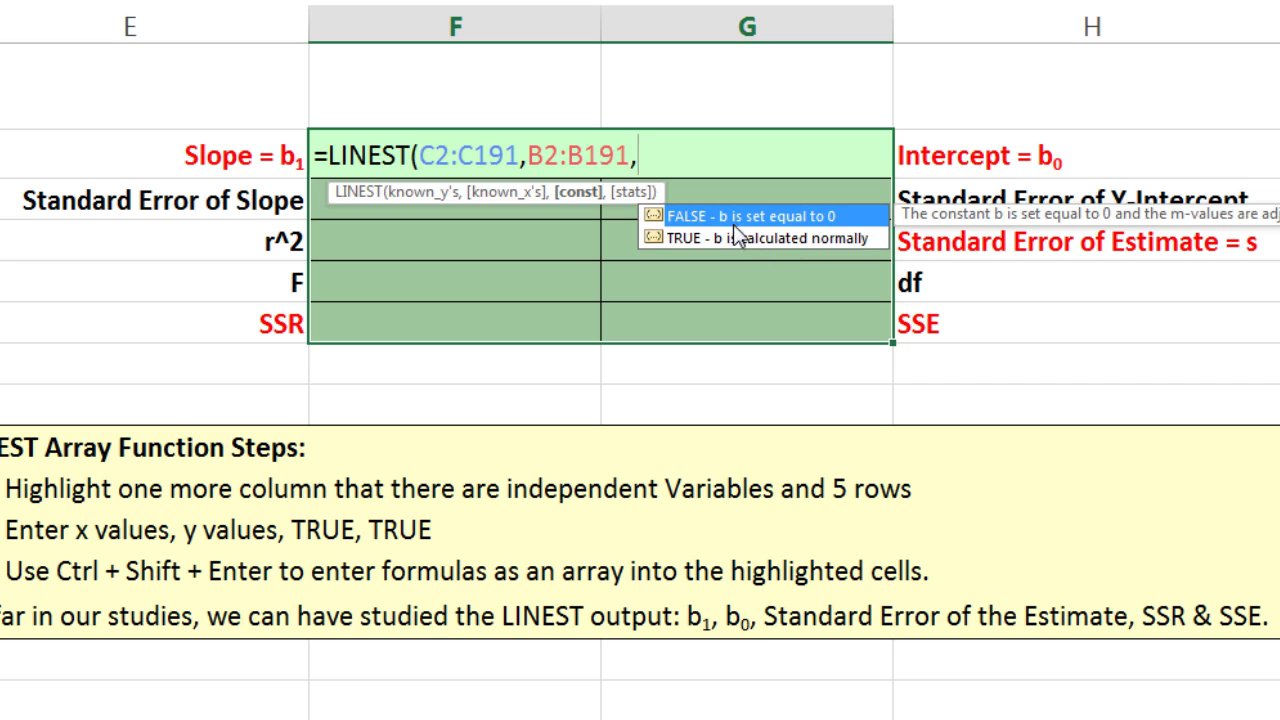
- Finish the formula with const 1, stats 1 and a closing parenthesis
double_click(680, 233)
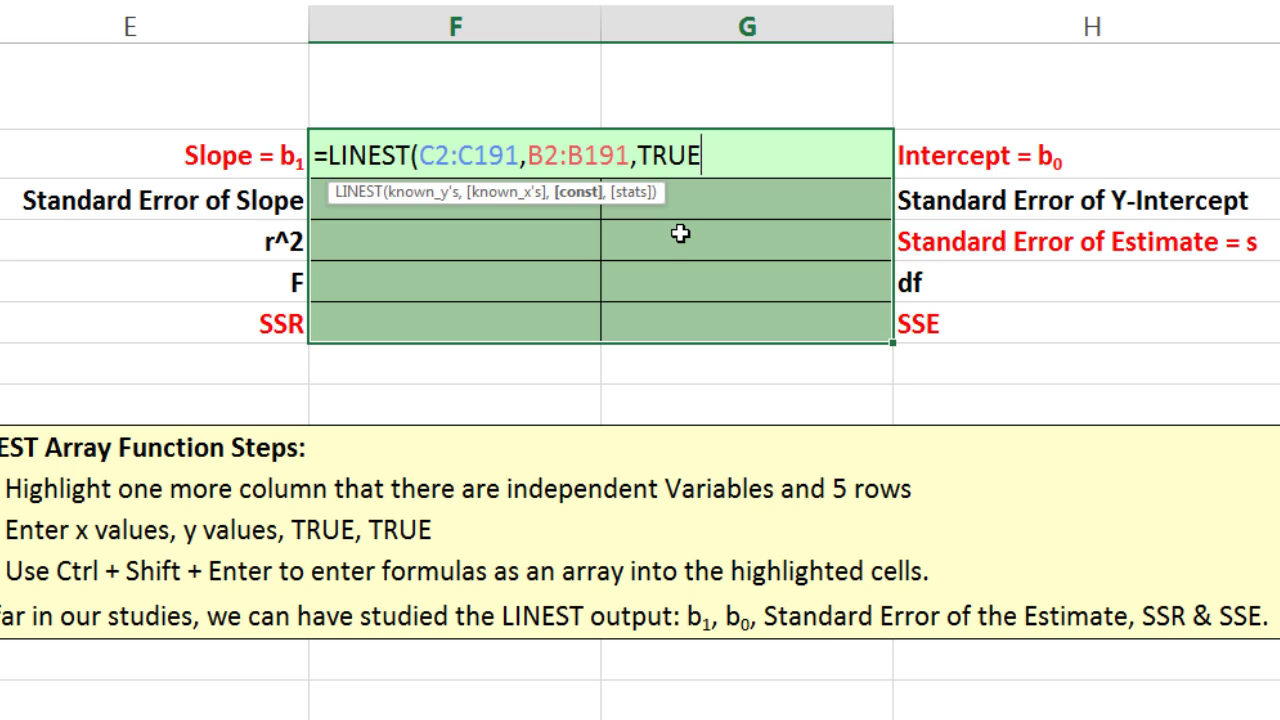
key("BackSpace")
key("BackSpace")
key("BackSpace")
key("BackSpace")
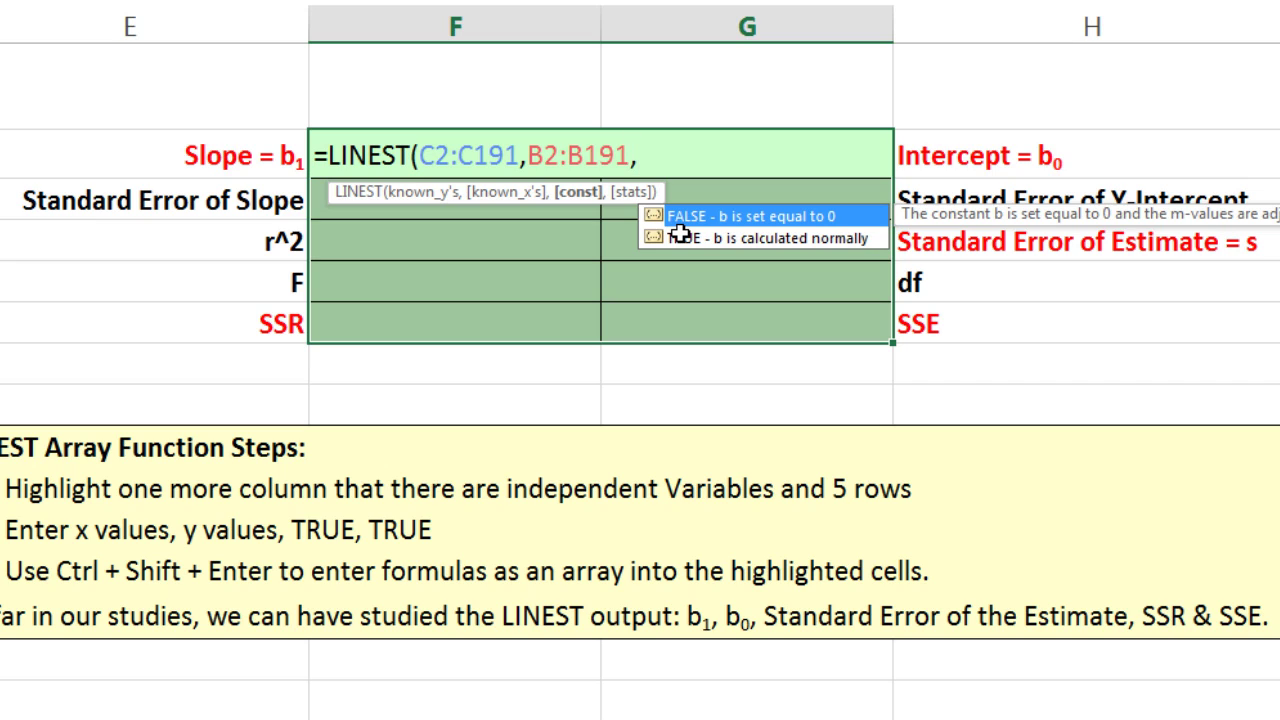
type("1,")
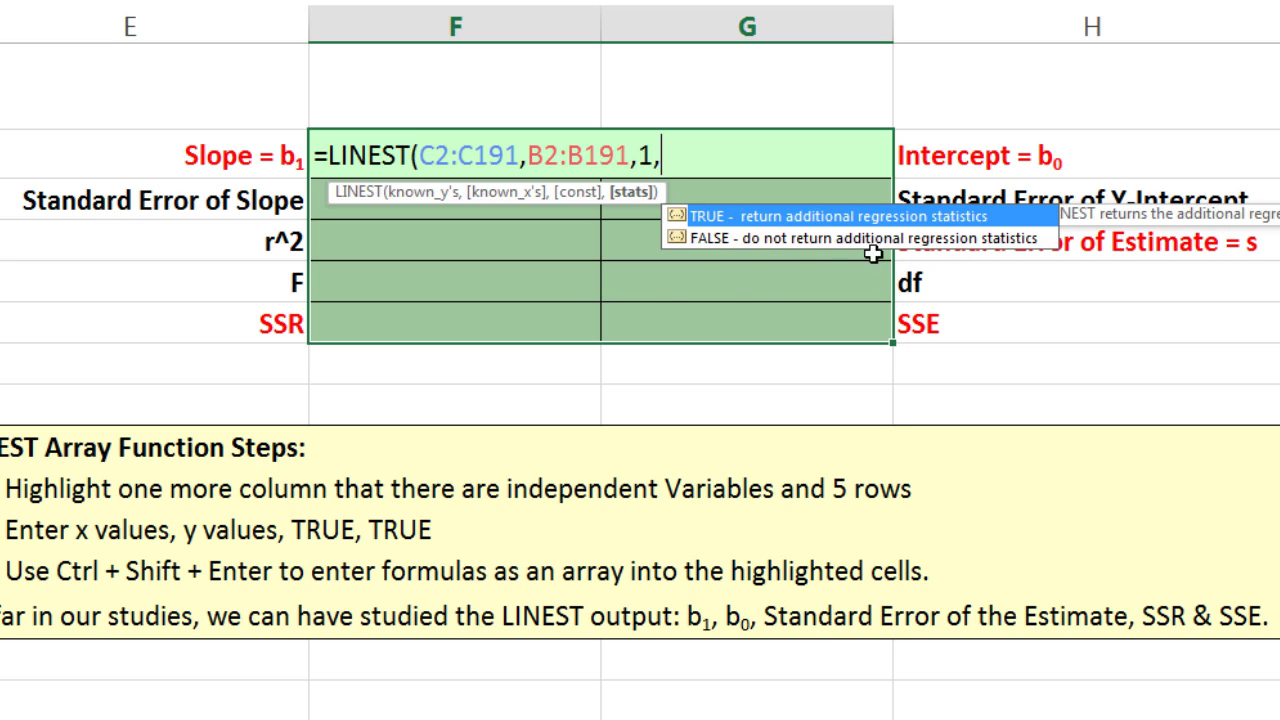
type("1")
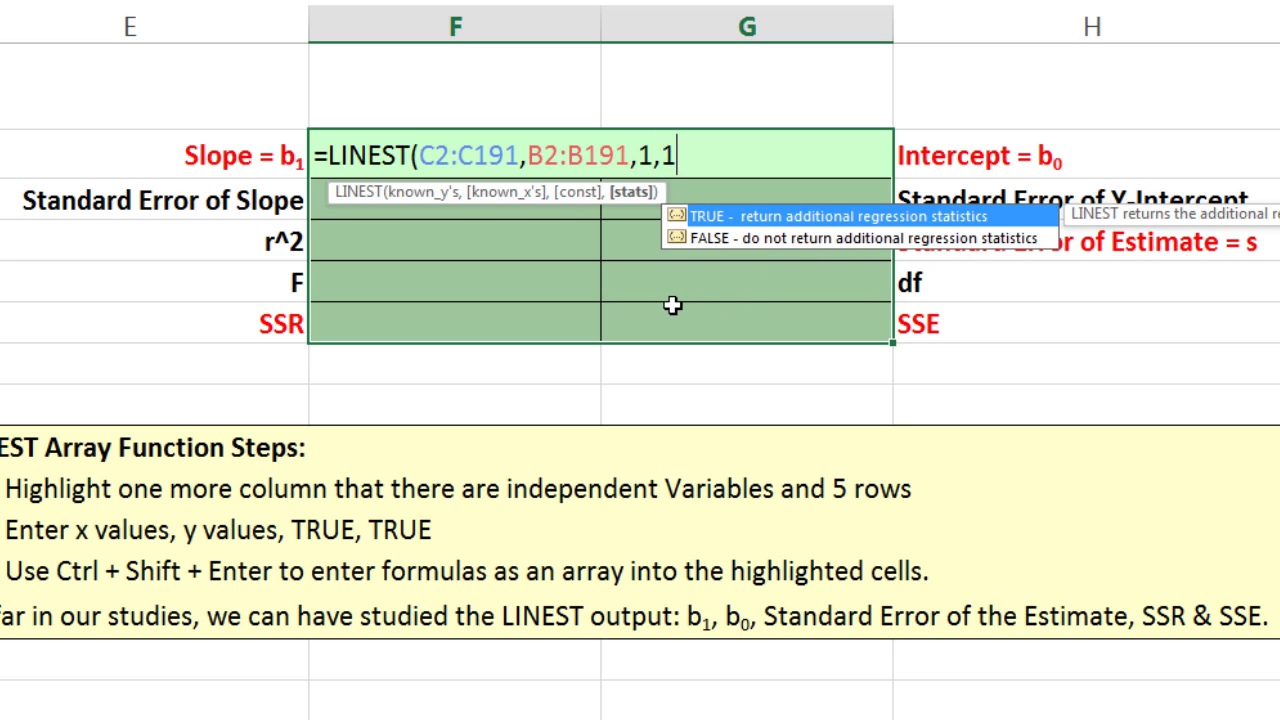
type(")")
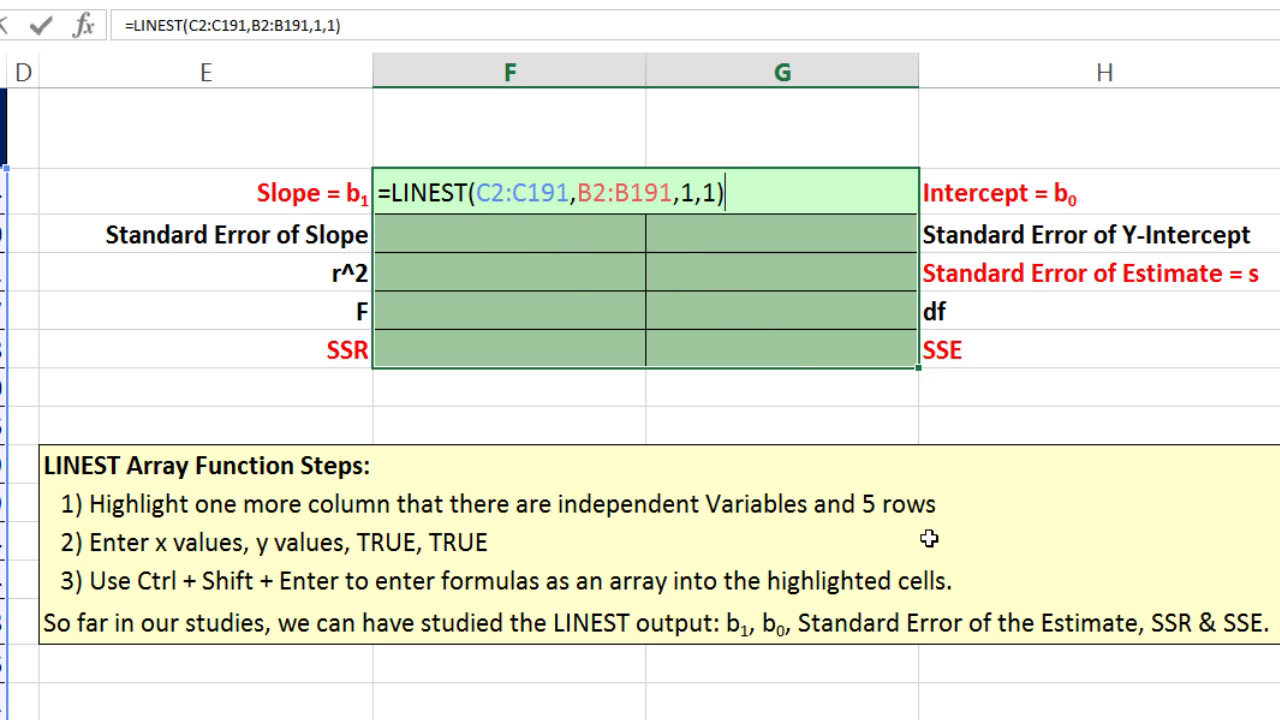
- Enter =LINEST(C2:C191,B2:B191,1,1) as an array formula across F2:G6
key("Return")
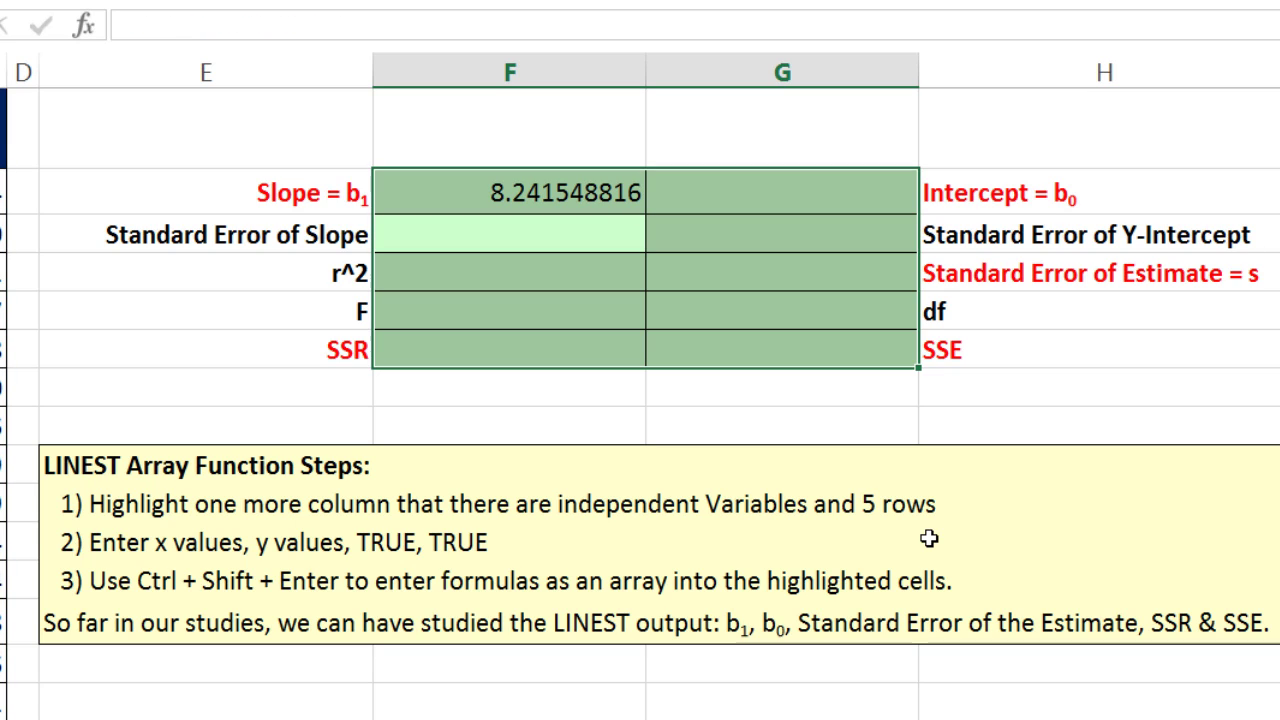
key("shift+Return")
key("F2")
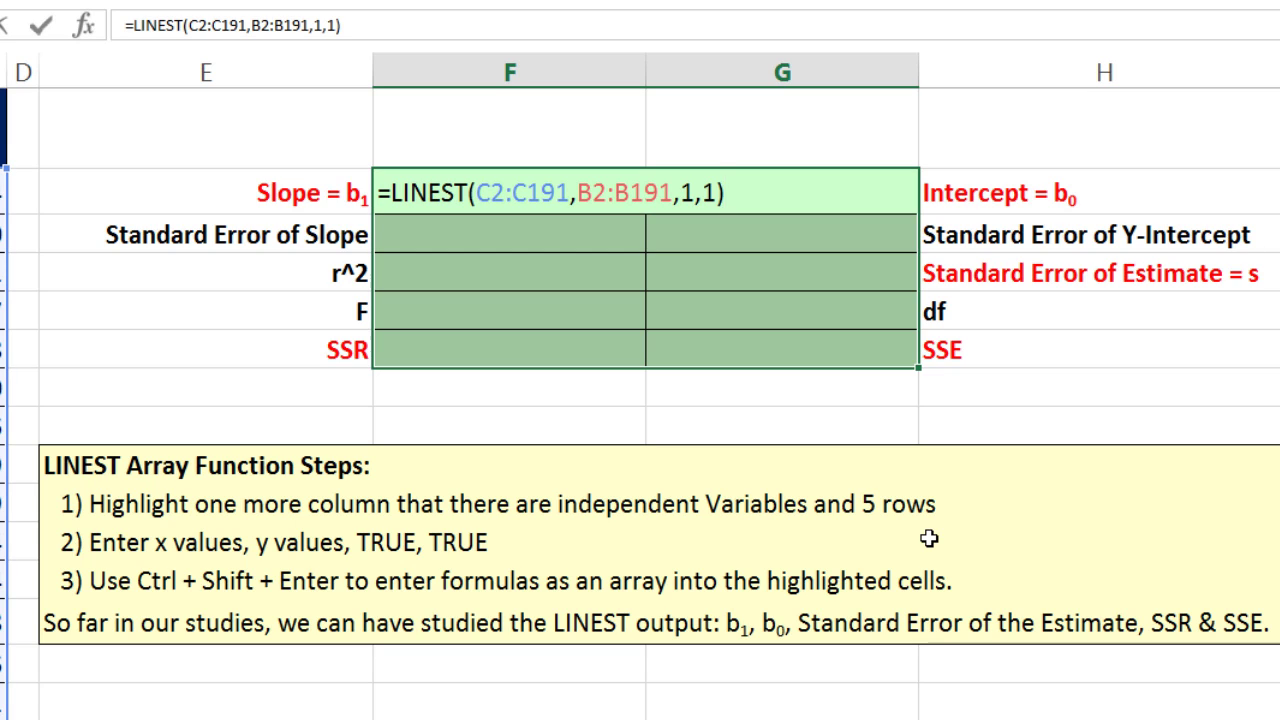
key("ctrl+shift+Return")
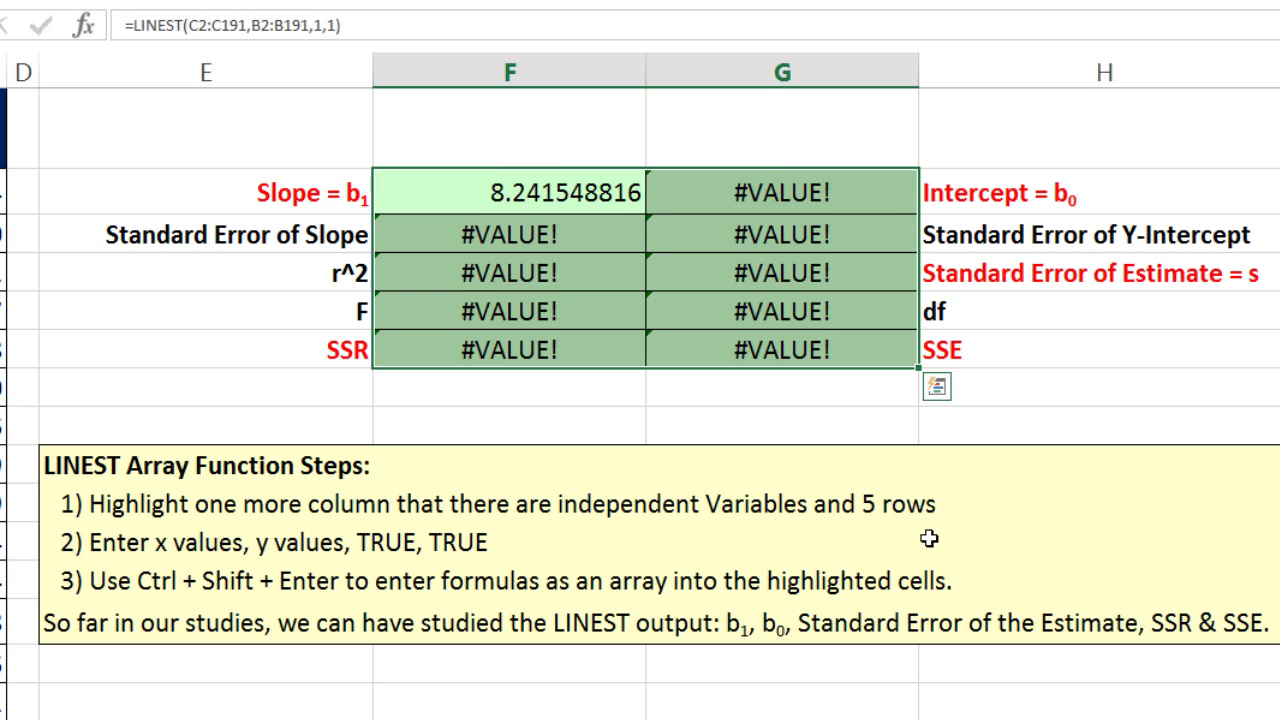
- Remove the ,1,1 arguments and re-enter the array, showing only slope 8.241548816 and intercept 36857.03588
key("F2")
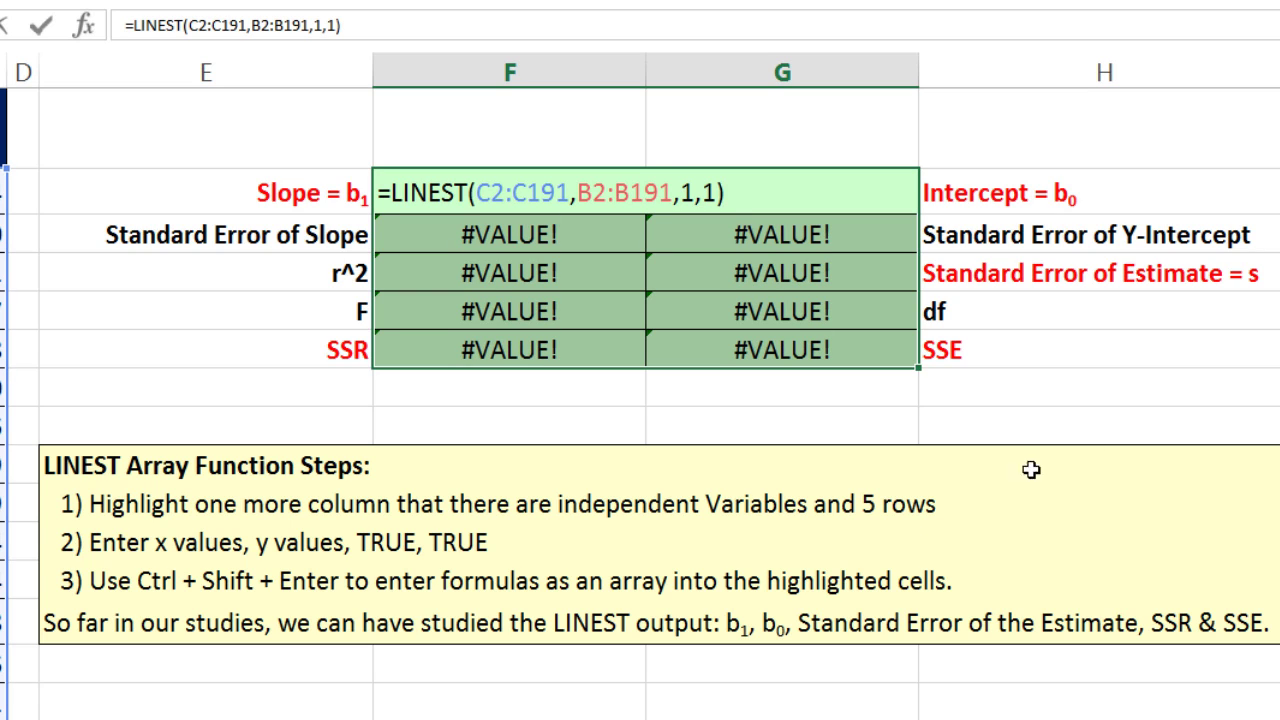
left_click_drag(684, 190, 800, 216)
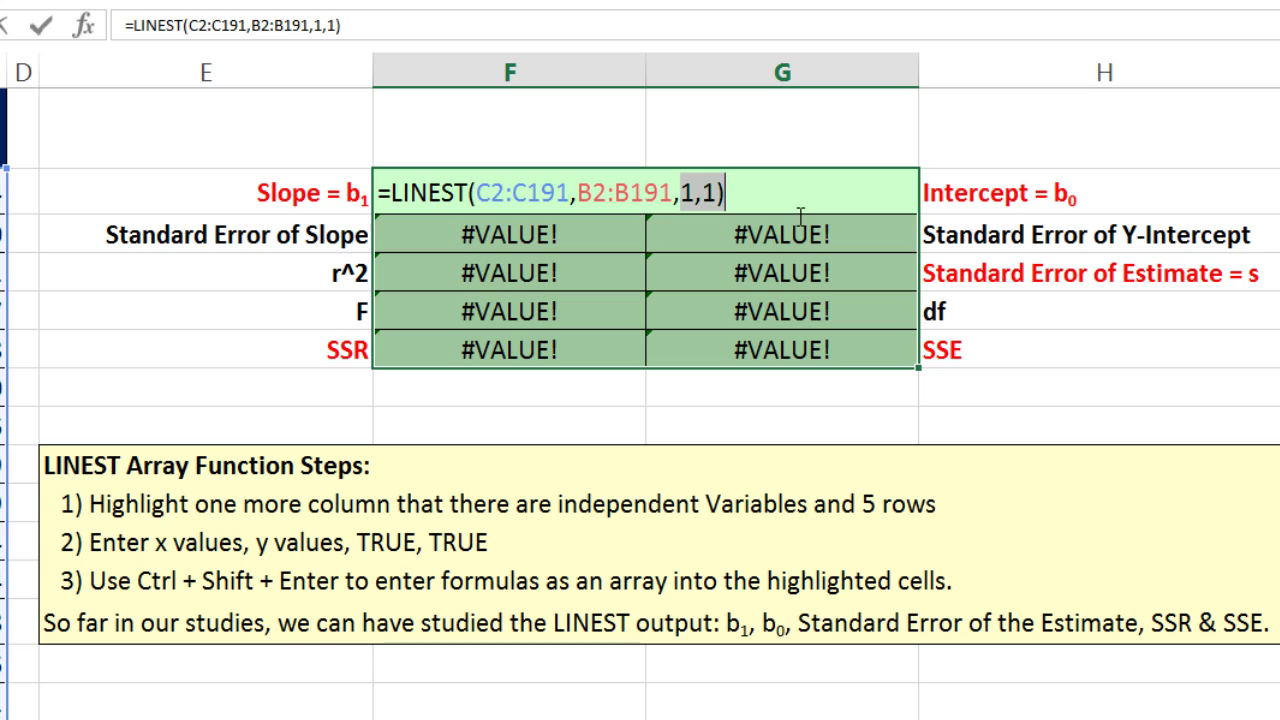
key("BackSpace")
key("BackSpace")
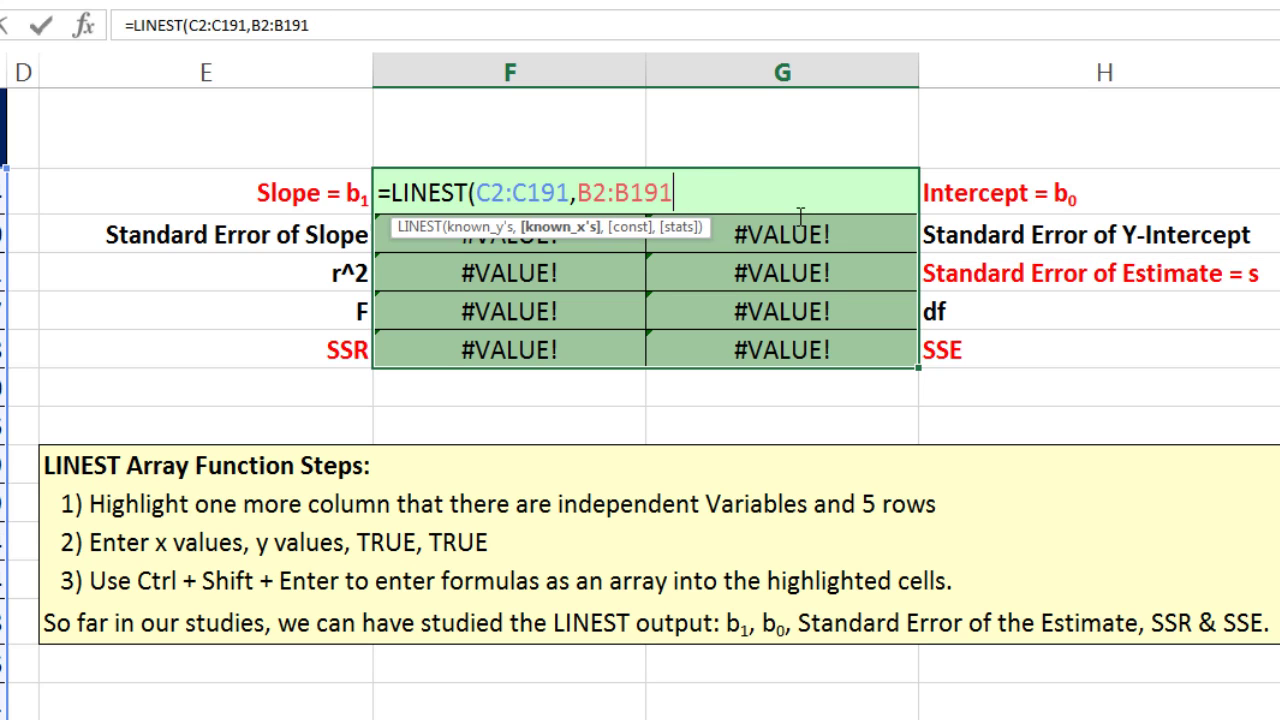
type(")")
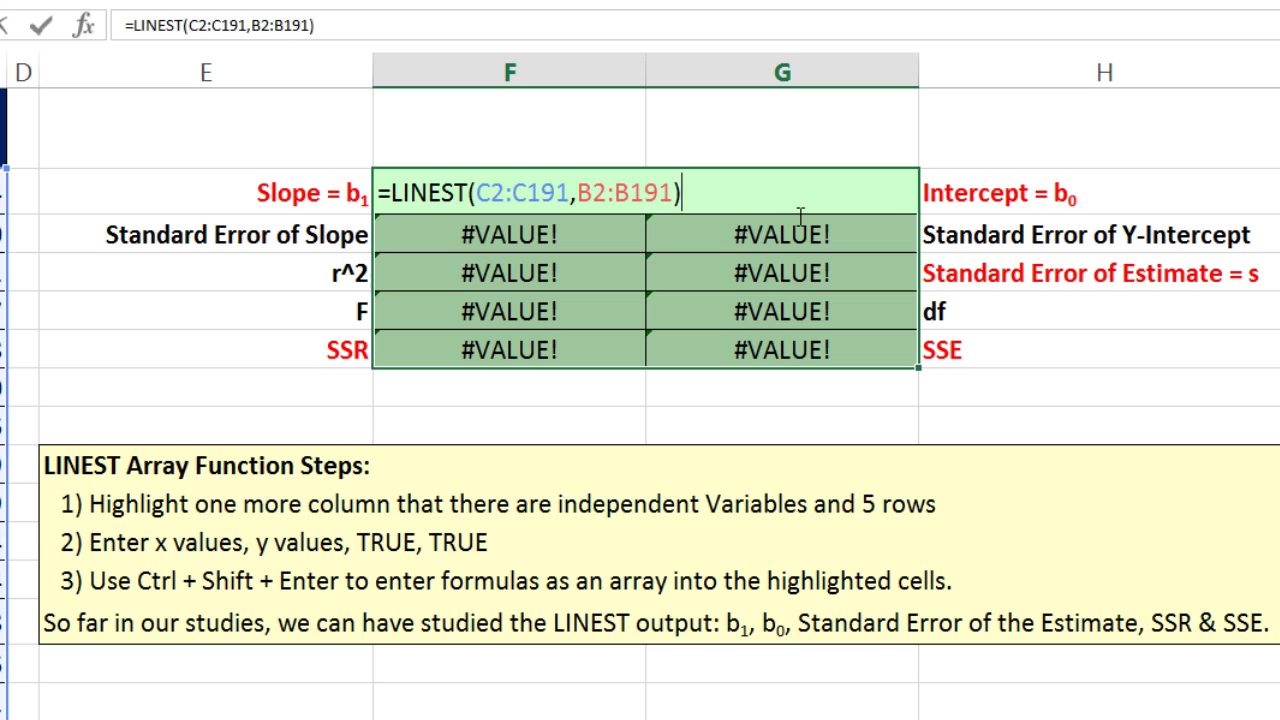
key("ctrl+shift+Return")
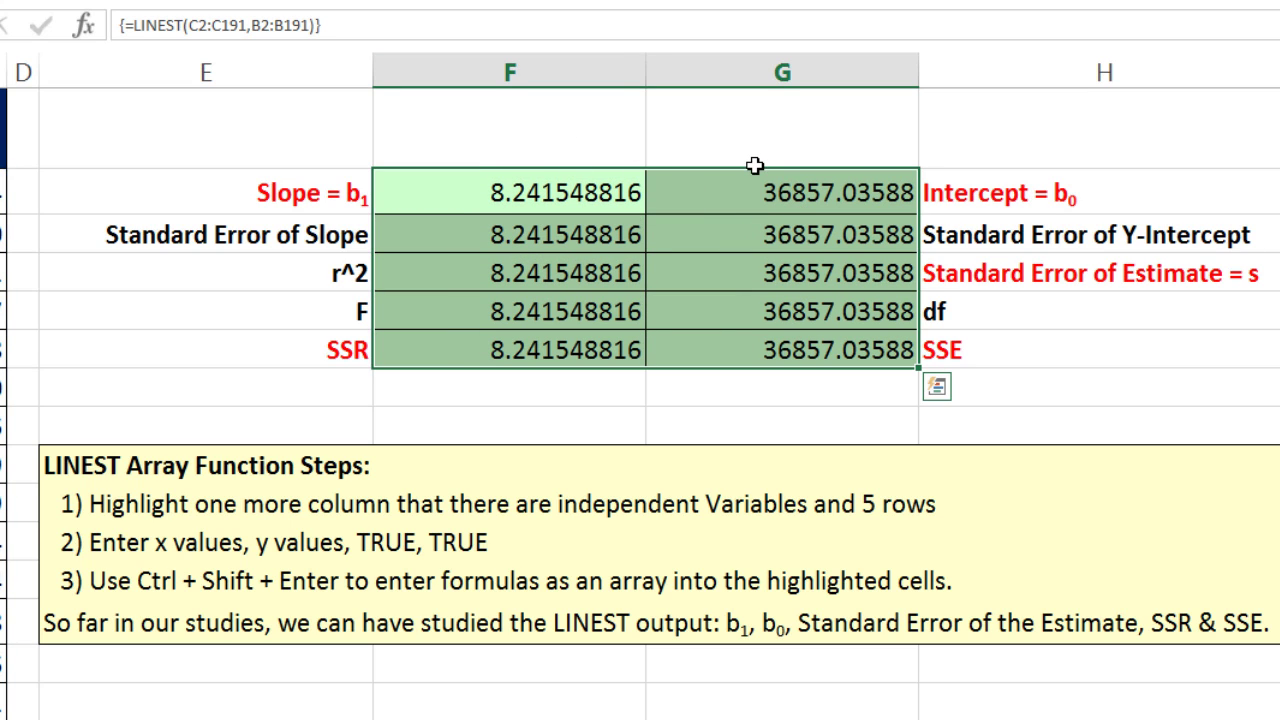
key("F2")
left_click(674, 193)
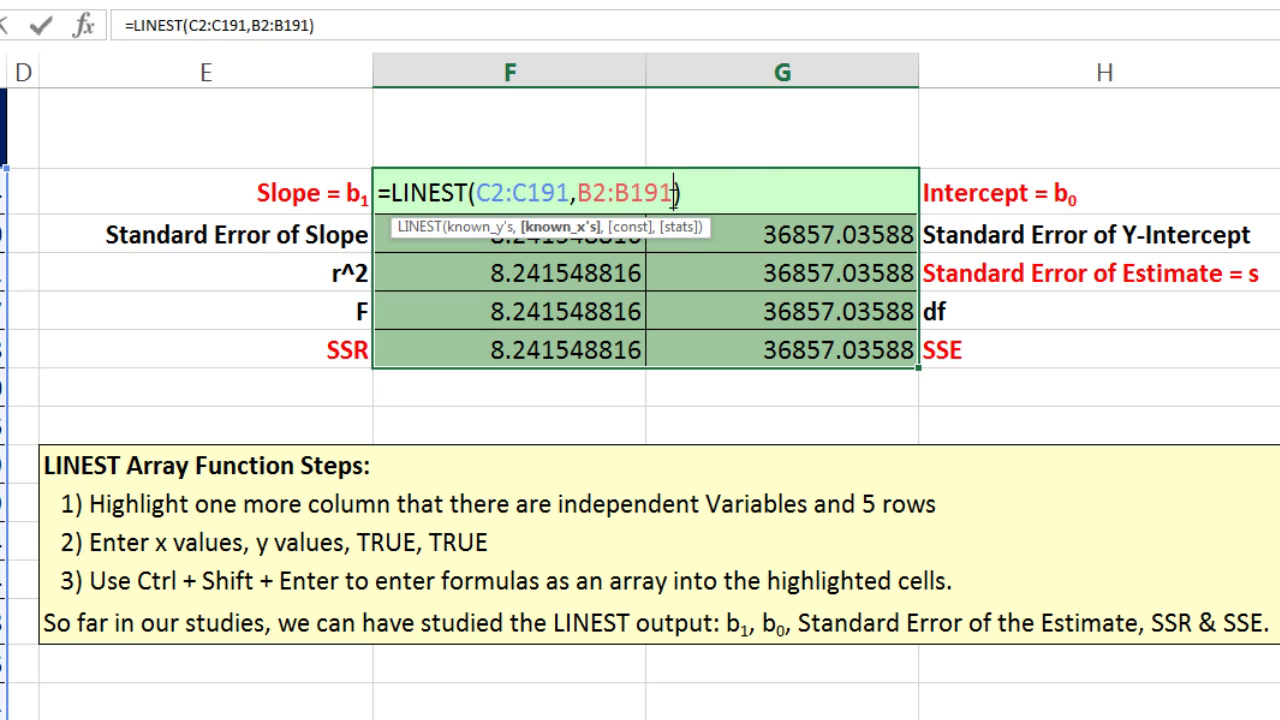
- Put ,1,1 back, re-enter the array, and check the slope and intercept cells
type(",1,1")
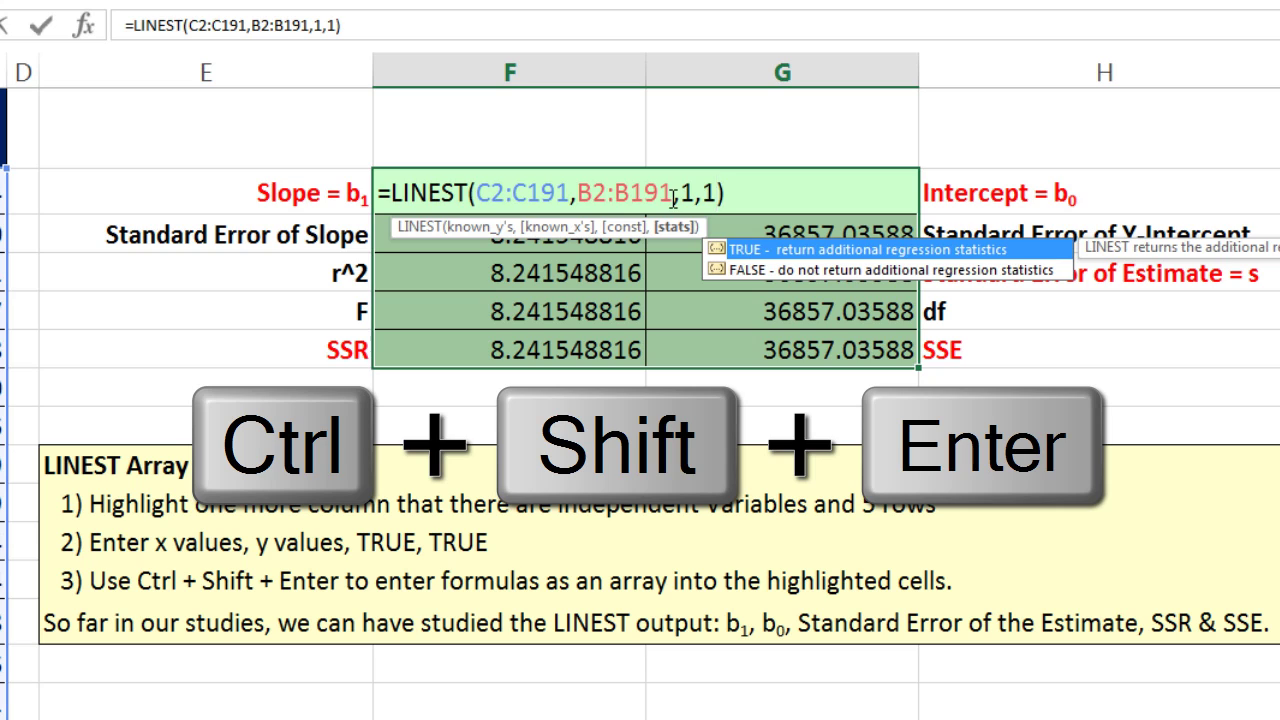
key("ctrl+shift+Return")
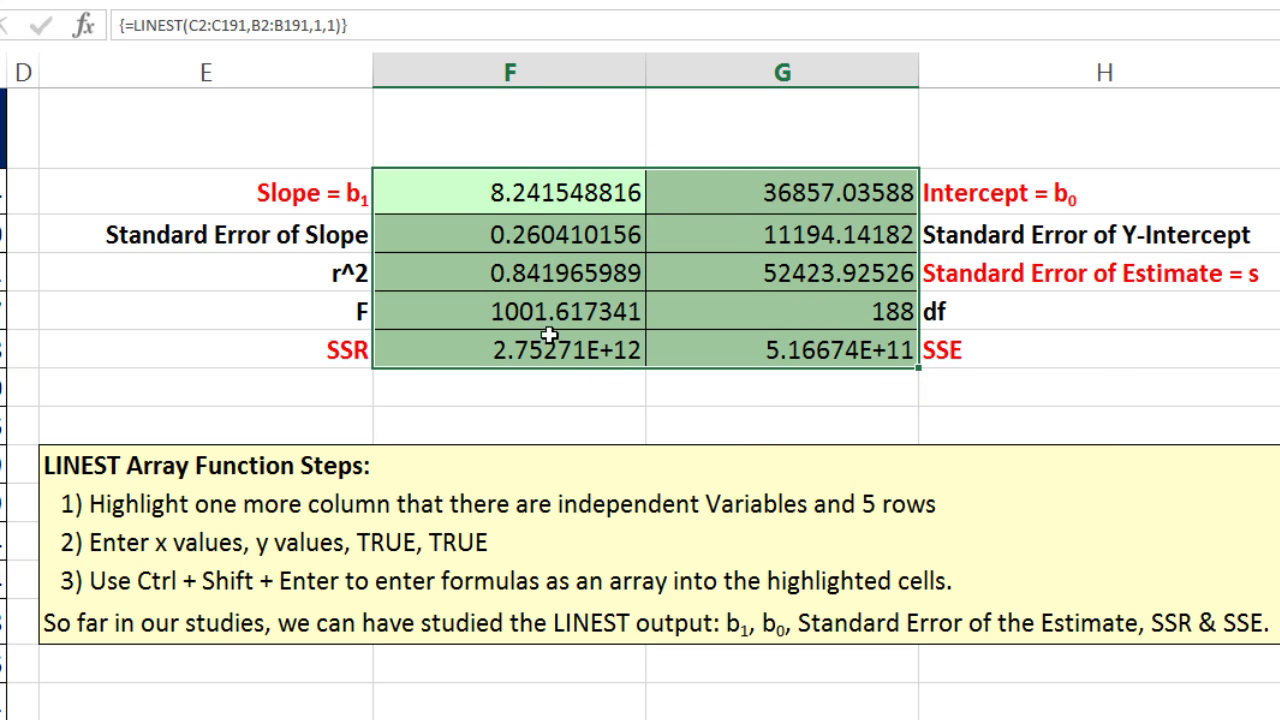
left_click(513, 199)
left_click(772, 180)
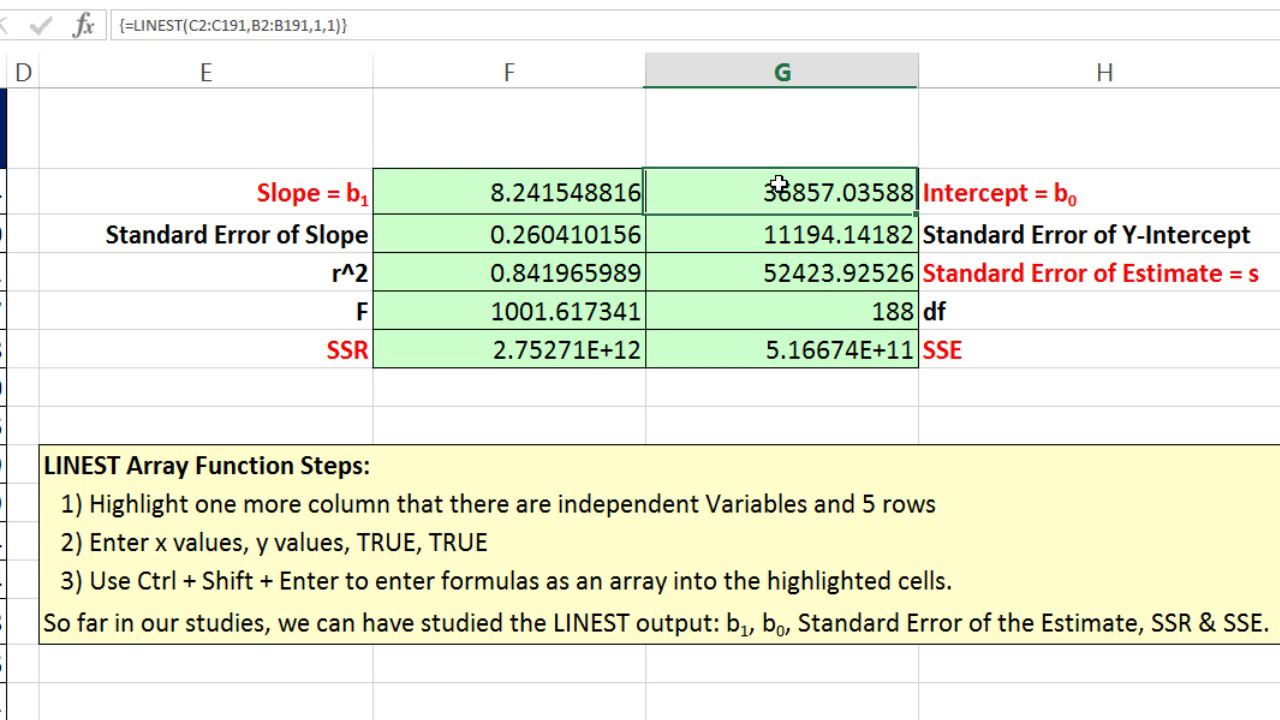
- Review the standard errors, r² 0.841965989, F 1001.617341, df 188, SSE and SSR cells
left_click_drag(465, 235, 789, 240)
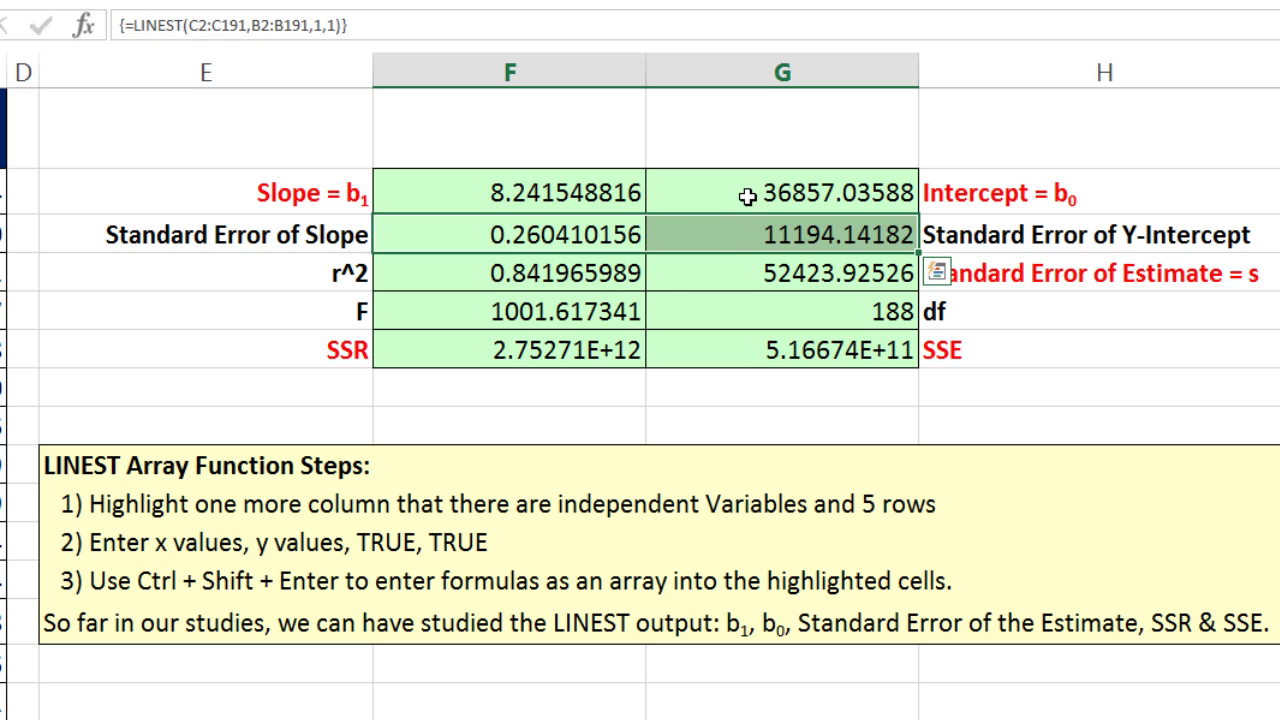
left_click(615, 271)
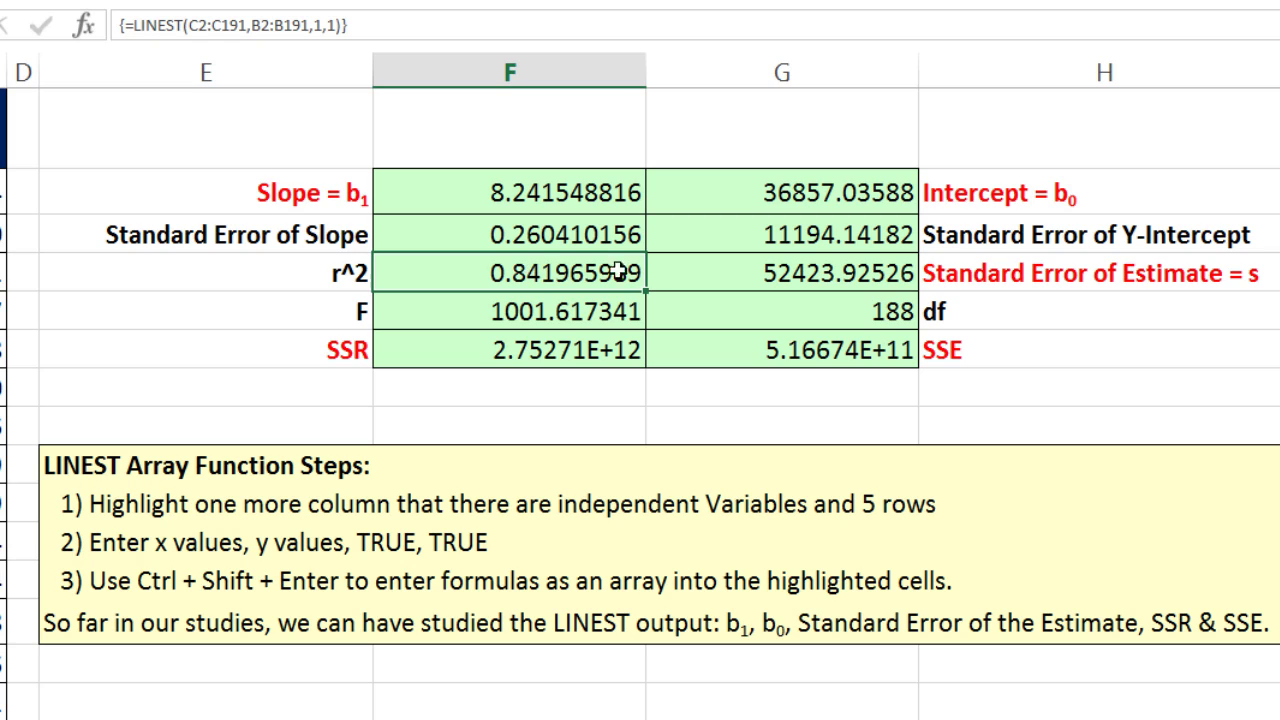
left_click(766, 272)
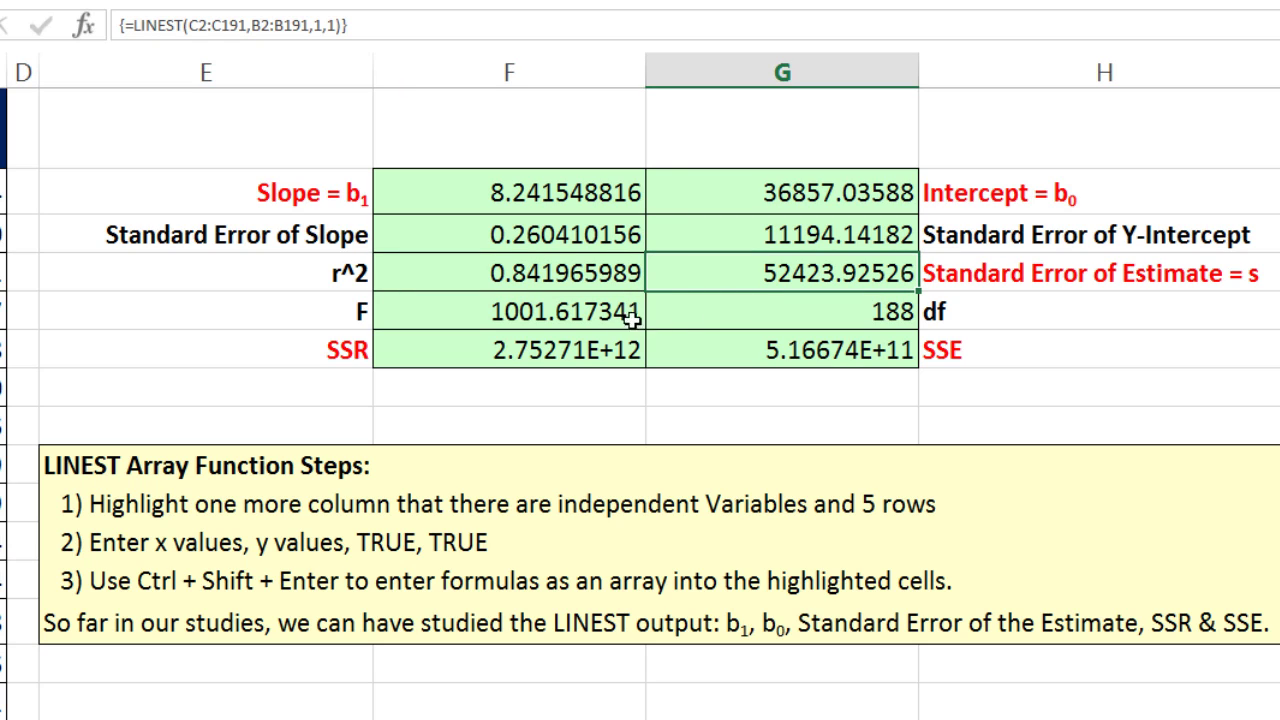
left_click(476, 315)
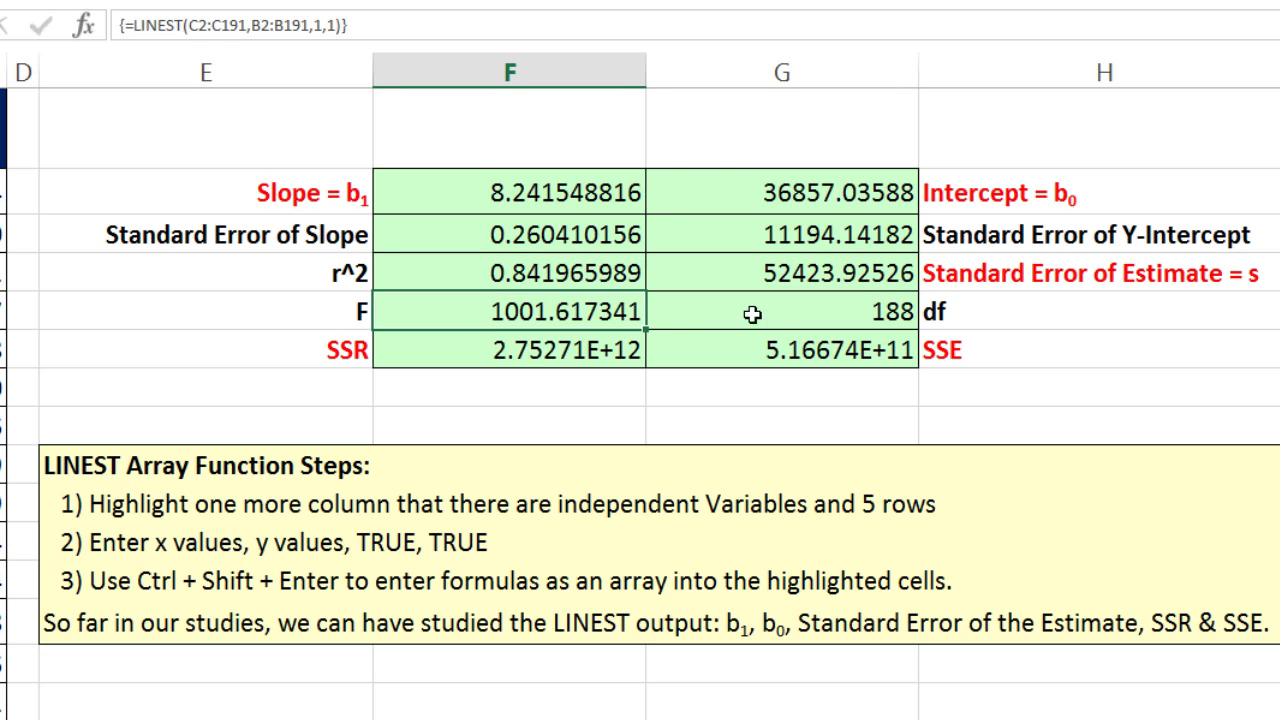
left_click(834, 309)
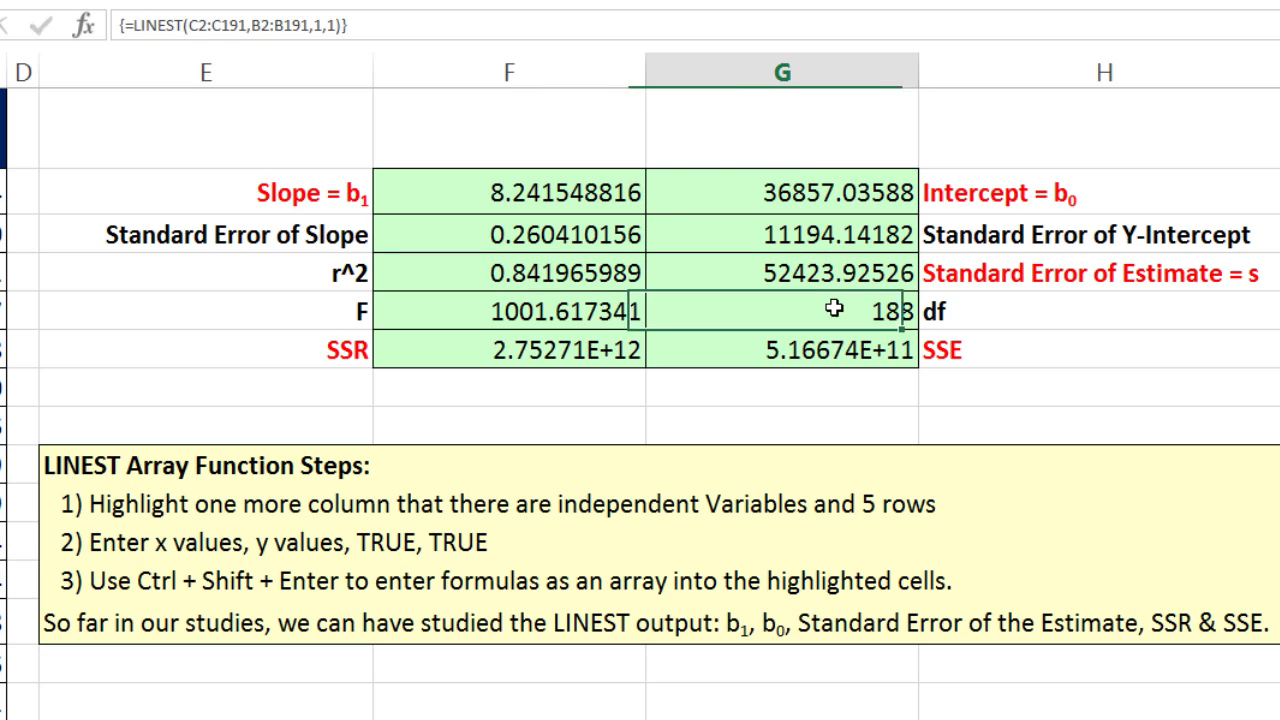
left_click(861, 355)
left_click(502, 359)
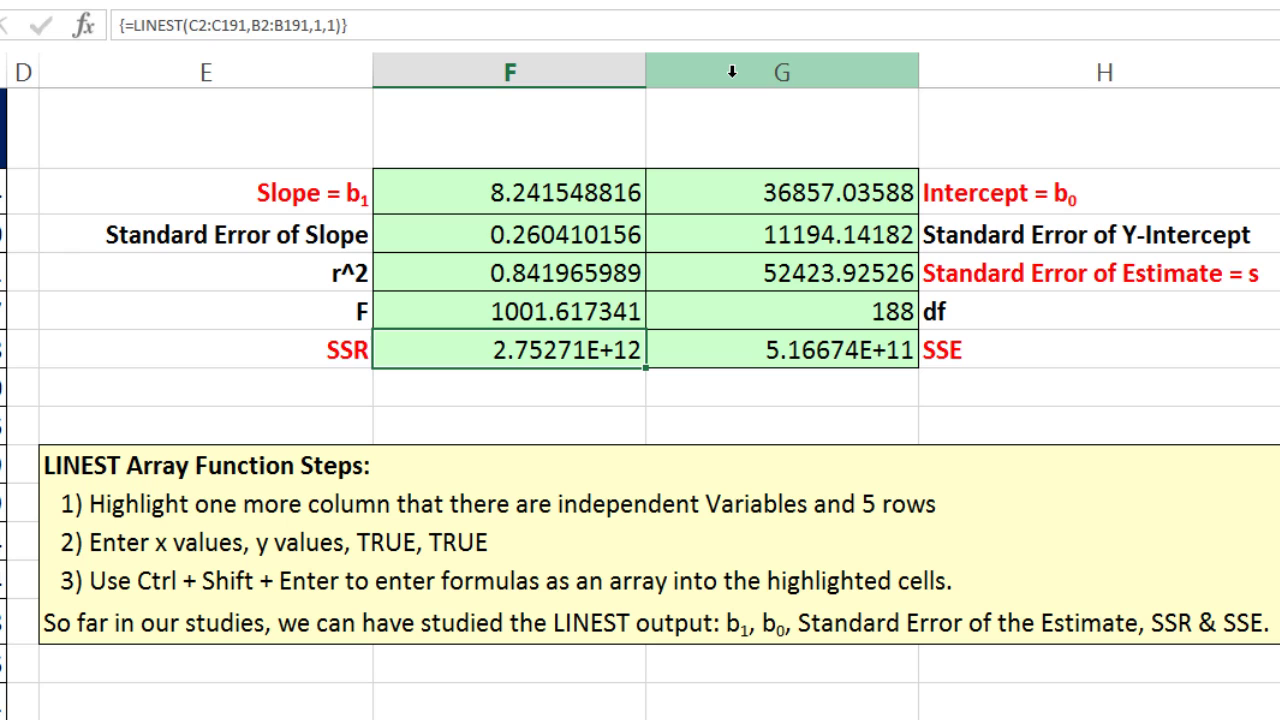
left_click(732, 71)
right_click(734, 80)
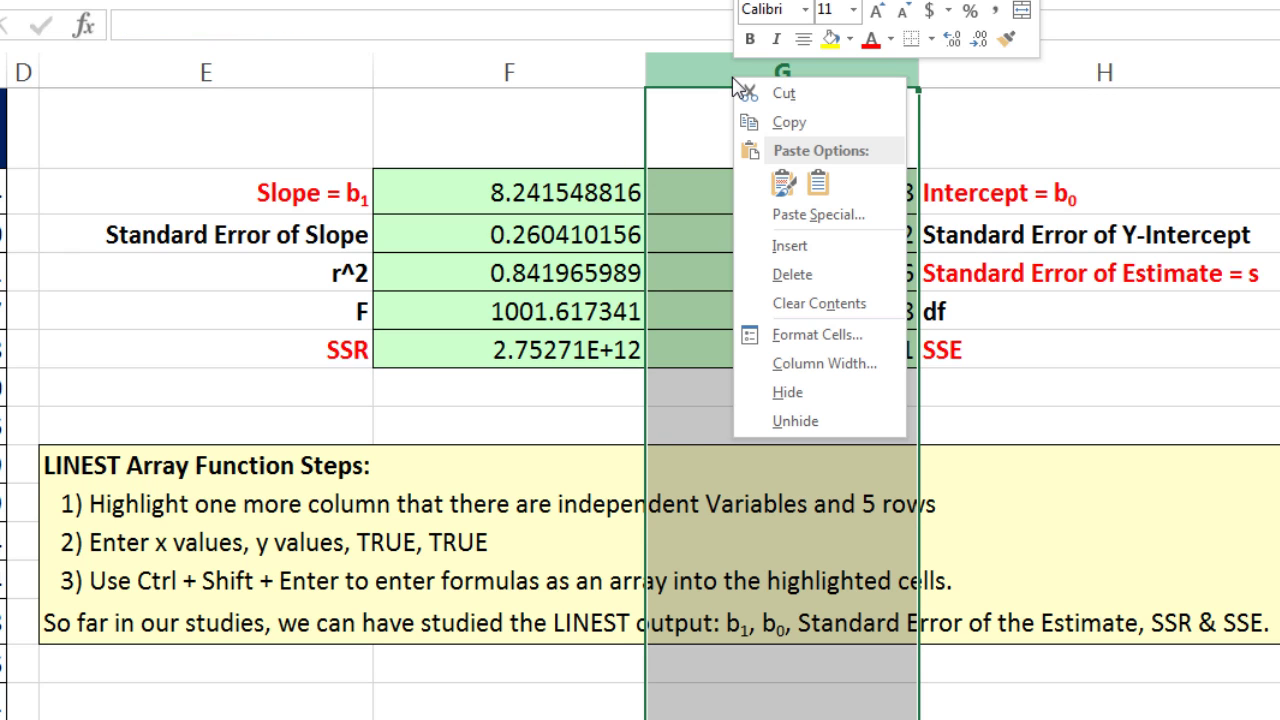
left_click(790, 246)
left_click_drag(686, 438, 706, 336)
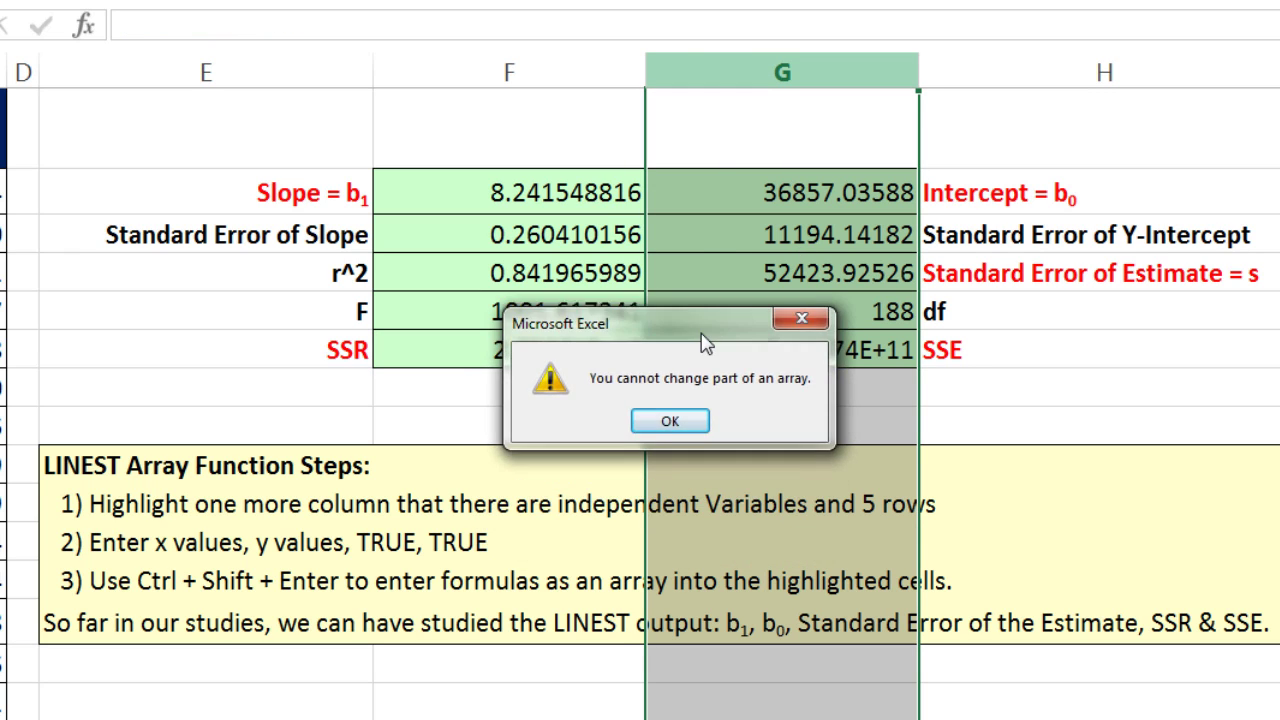
key("Return")
left_click(730, 236)
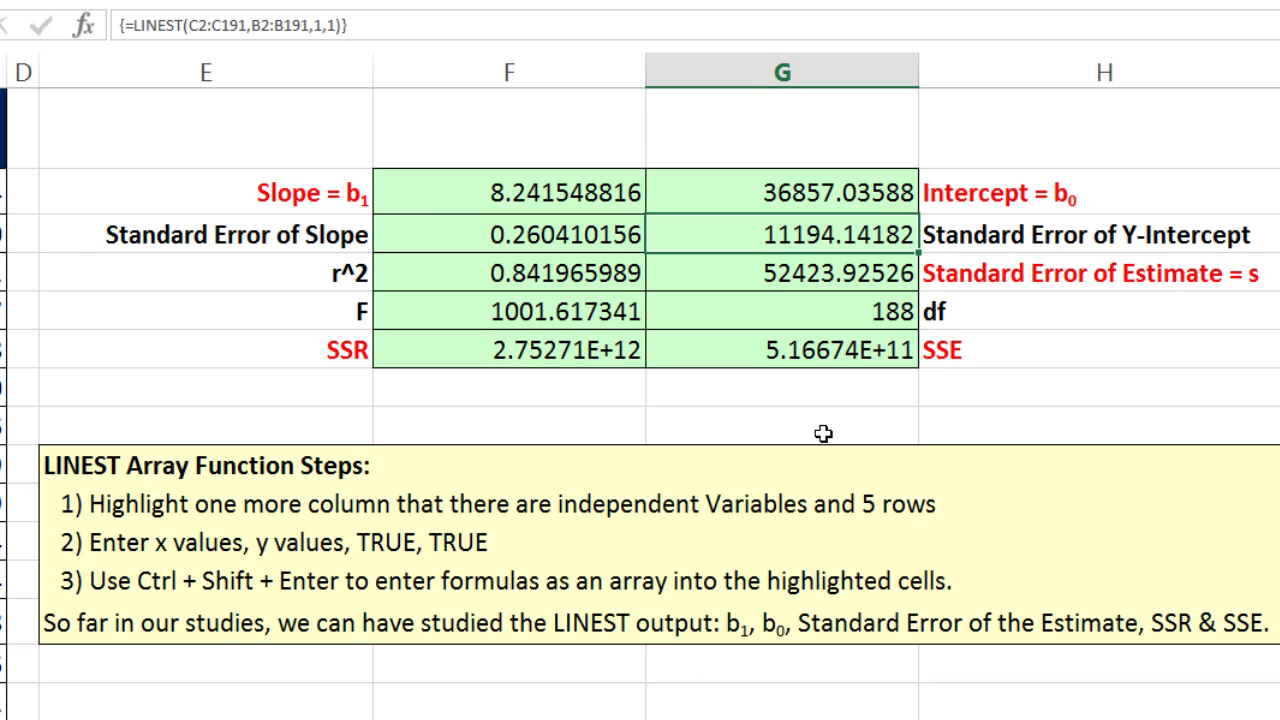
key("Delete")
left_click_drag(735, 434, 757, 322)
key("Return")
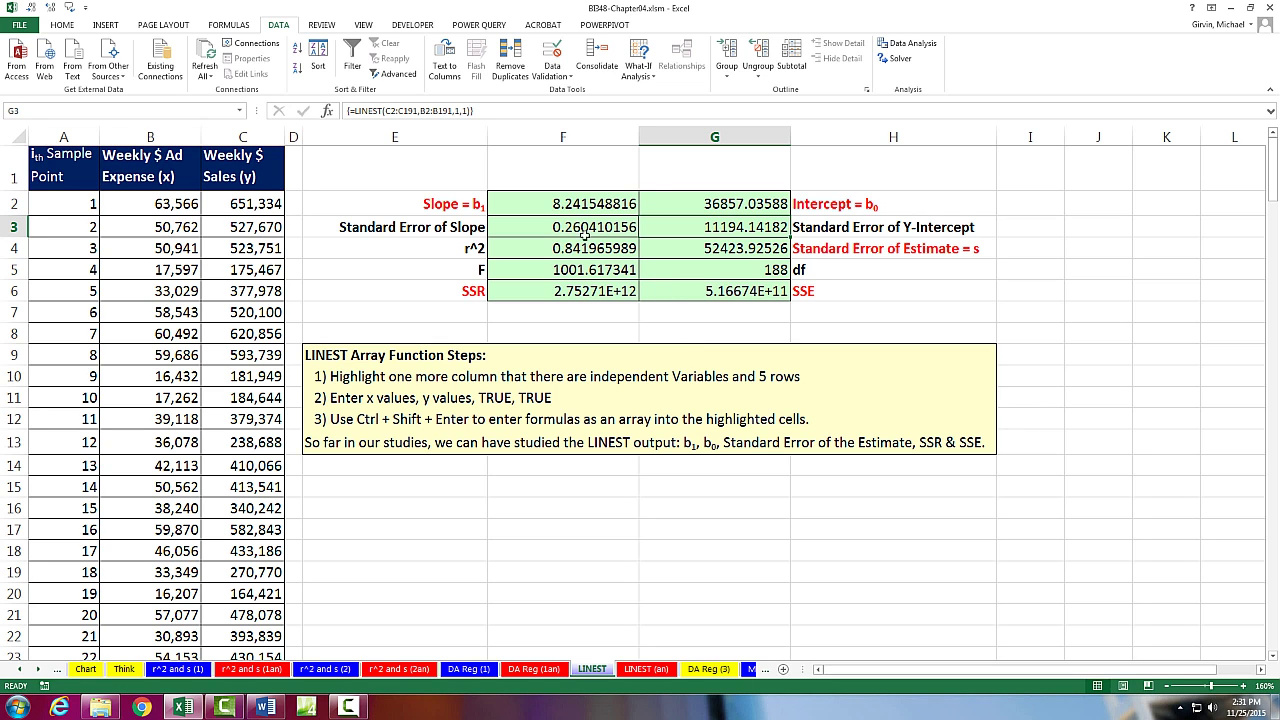
left_click(576, 206)
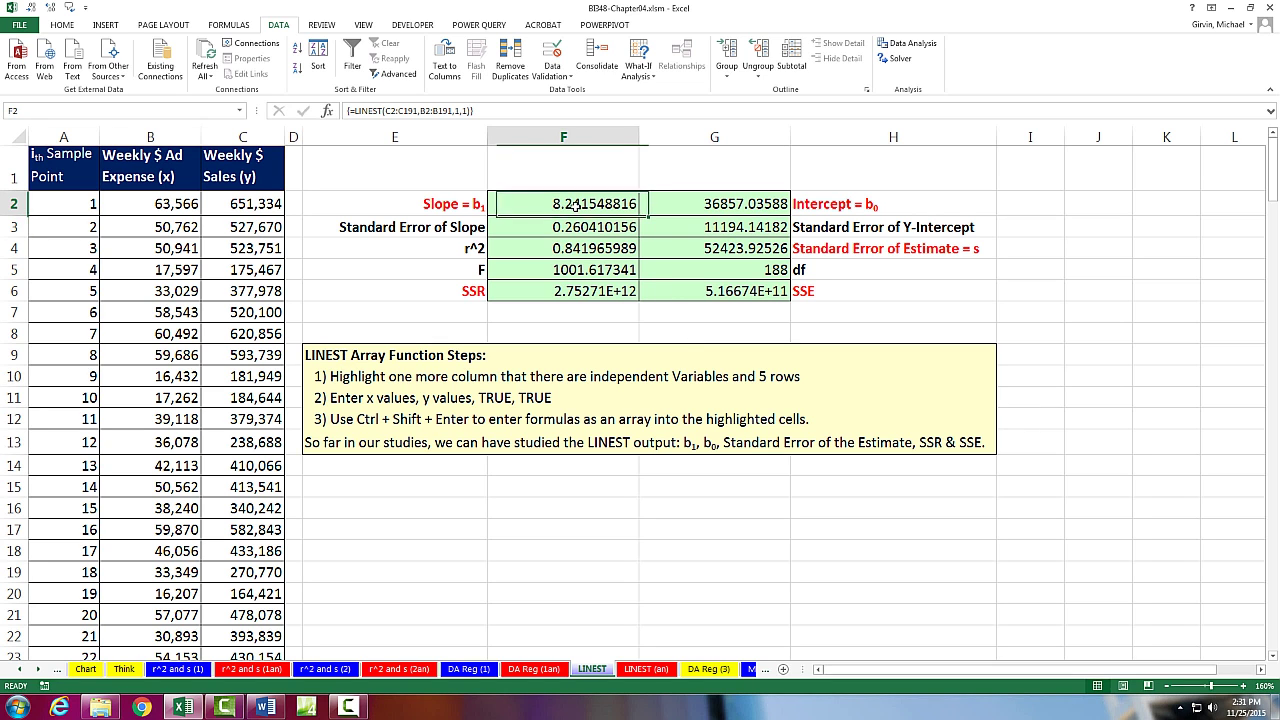
double_click(567, 204)
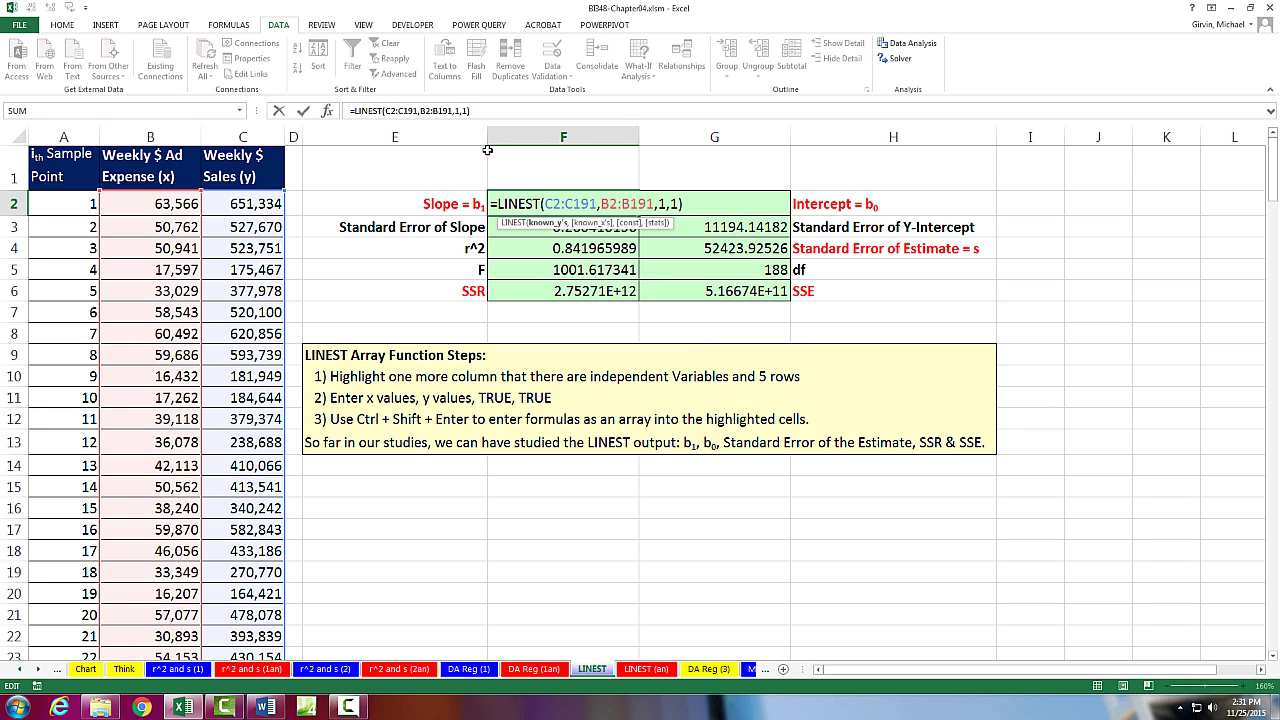